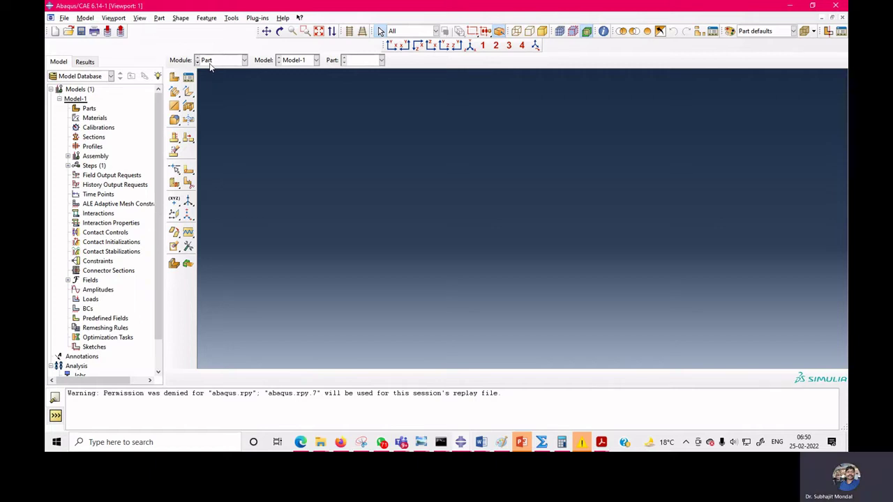
# Start a new 3D deformable shell extrusion part with approximate size 300
pyautogui.click(174, 78)
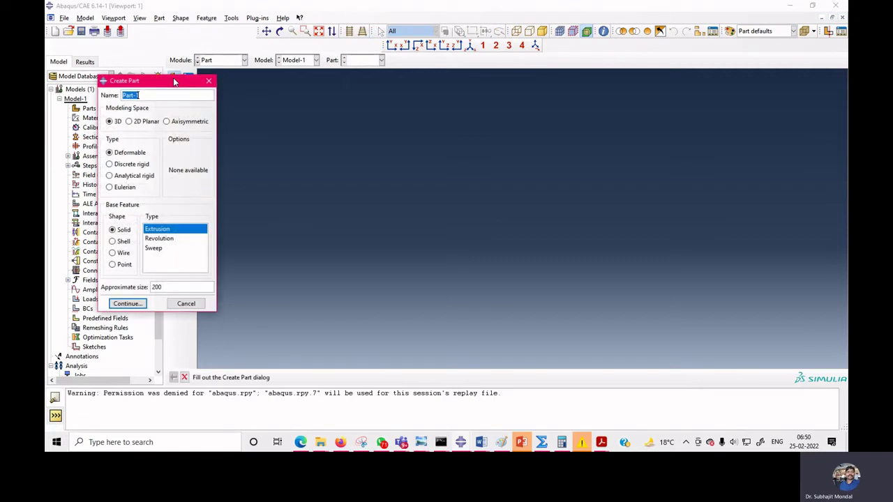
pyautogui.click(123, 242)
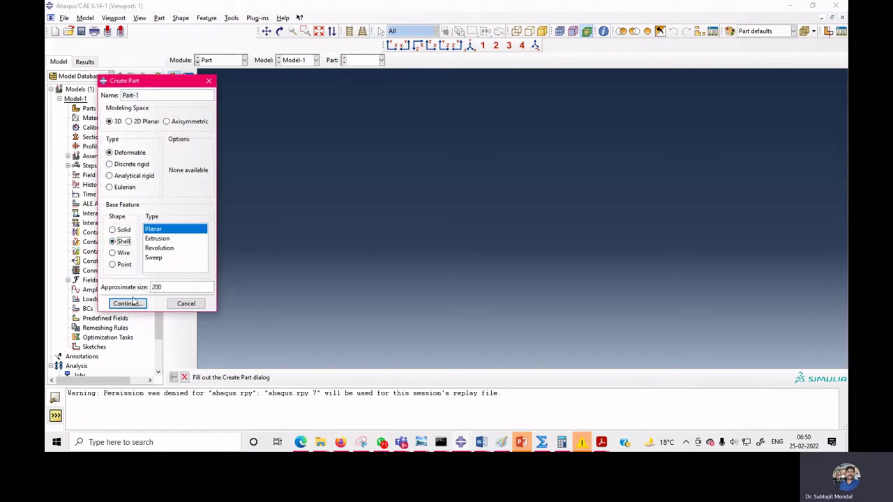
pyautogui.click(163, 239)
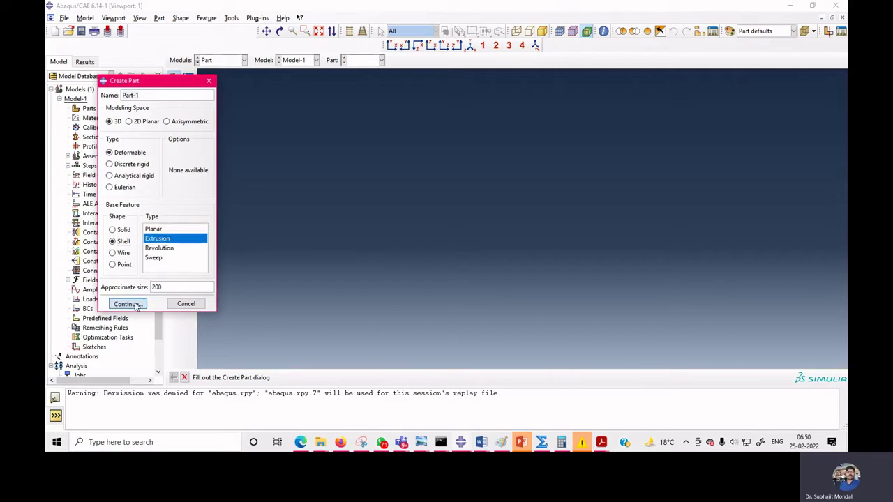
pyautogui.doubleClick(156, 286)
pyautogui.write('300')
pyautogui.click(142, 305)
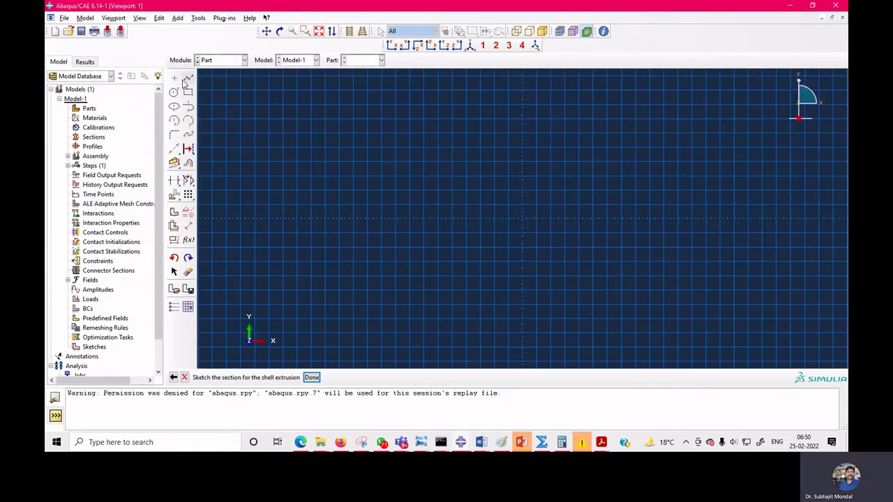
# Sketch a line from 0,0 to 30,0 and extrude it to a depth of 300
pyautogui.click(188, 78)
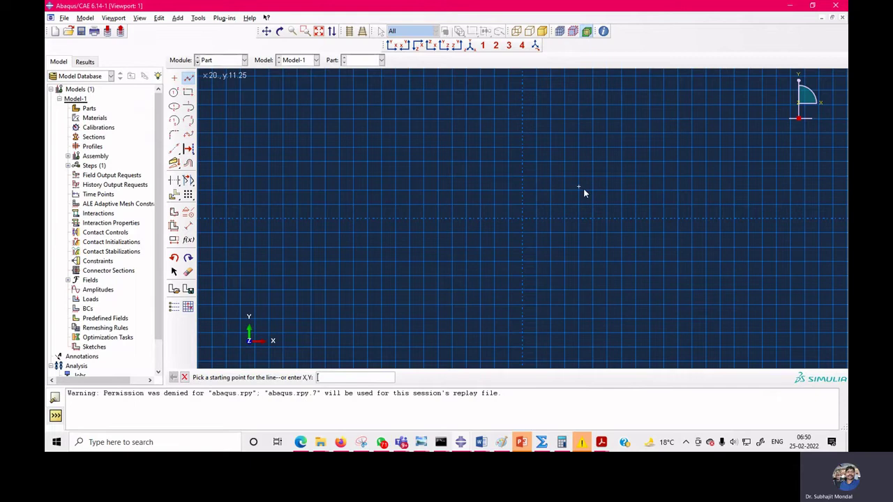
pyautogui.click(523, 221)
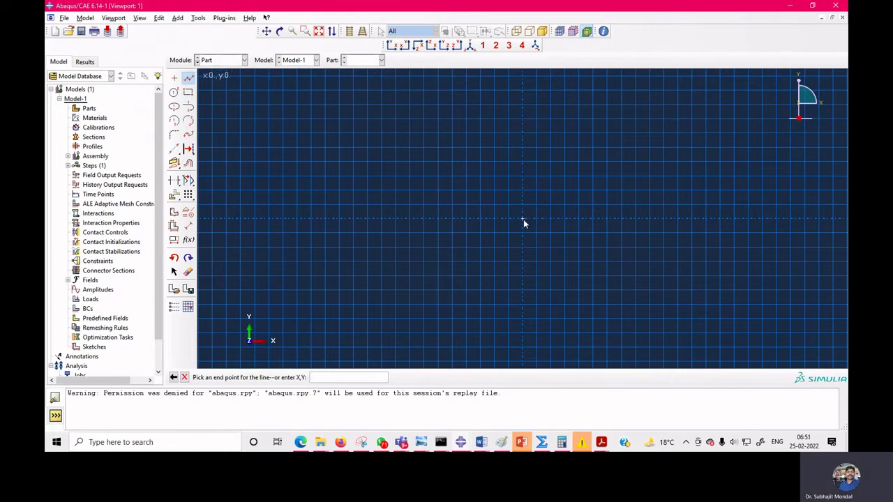
pyautogui.write('30,0')
pyautogui.press('Return')
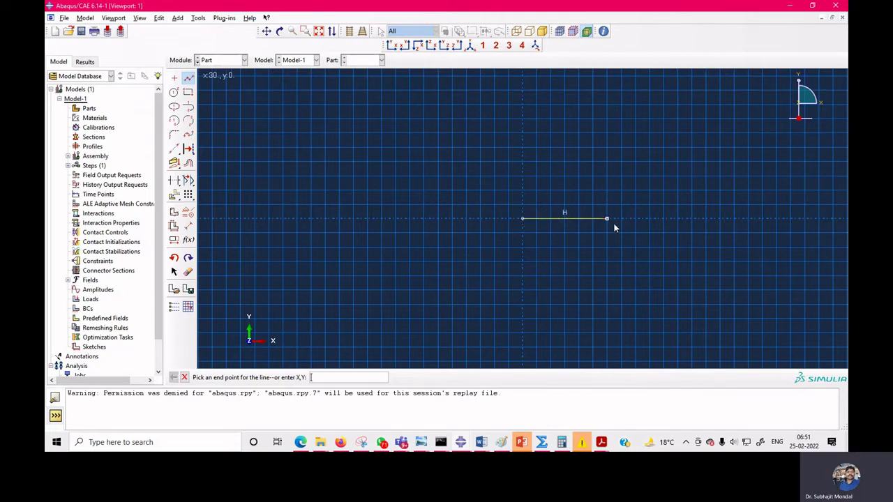
pyautogui.press('Escape')
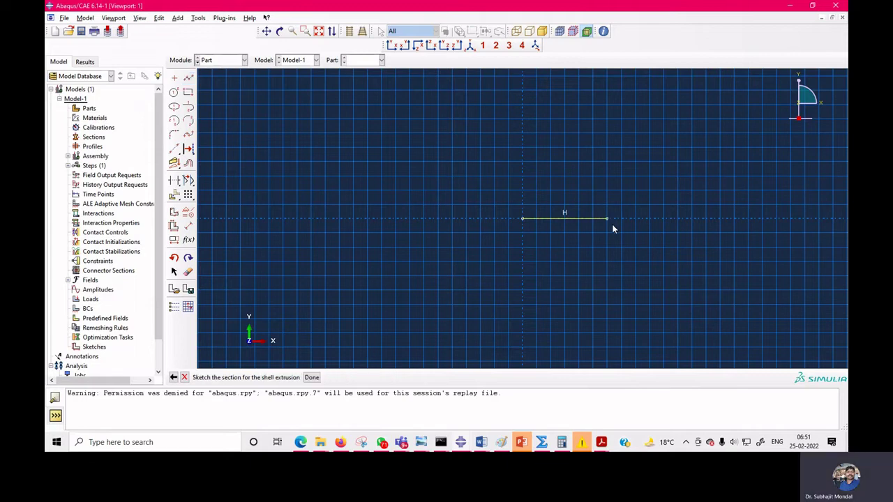
pyautogui.click(311, 378)
pyautogui.write('300')
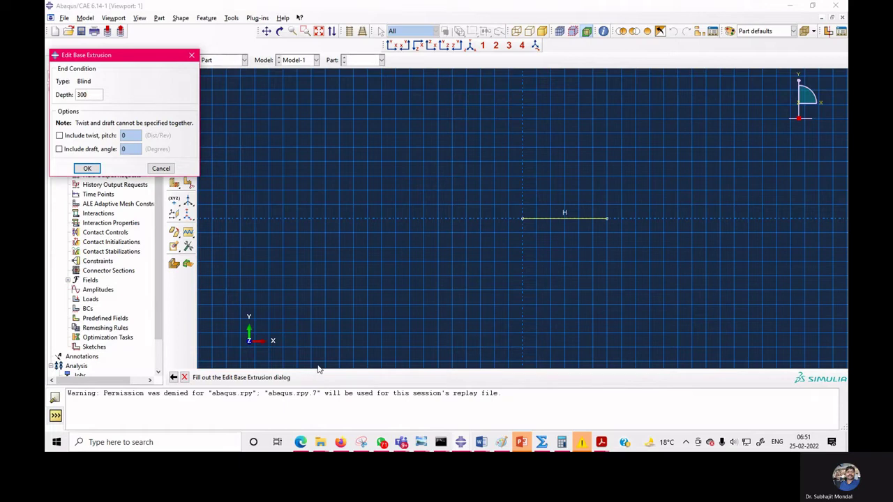
pyautogui.click(93, 170)
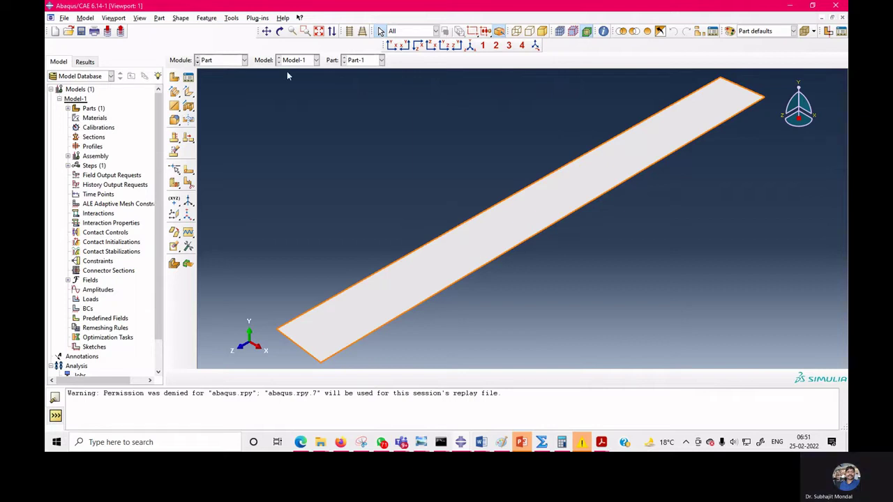
# In the Property module, define Material-1 as elastic with Young's modulus 2E5 and Poisson's ratio 0.33
pyautogui.click(230, 61)
pyautogui.click(219, 82)
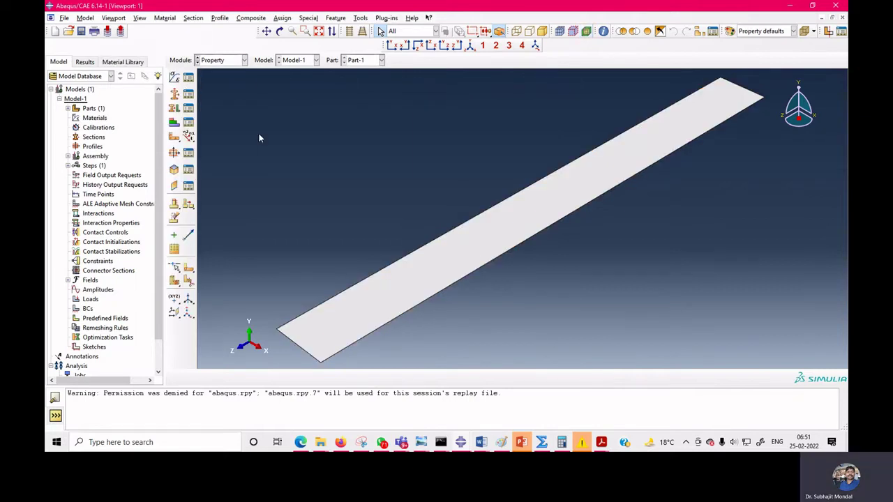
pyautogui.click(174, 78)
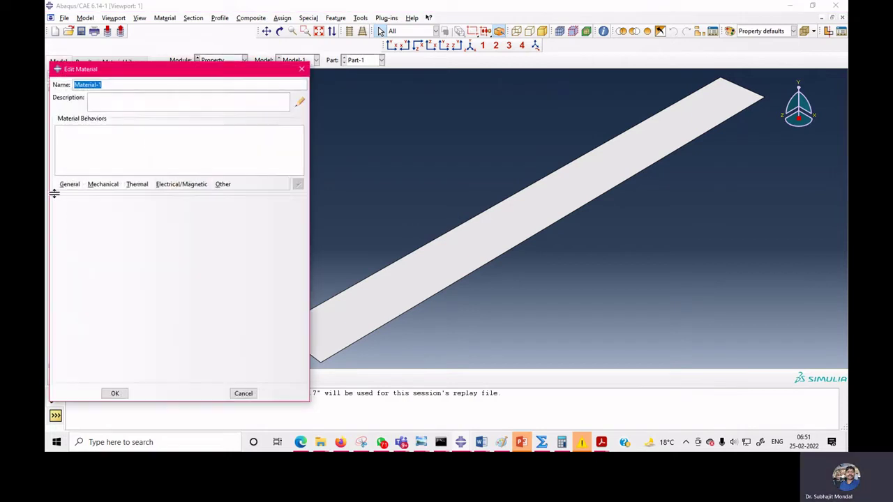
pyautogui.click(67, 184)
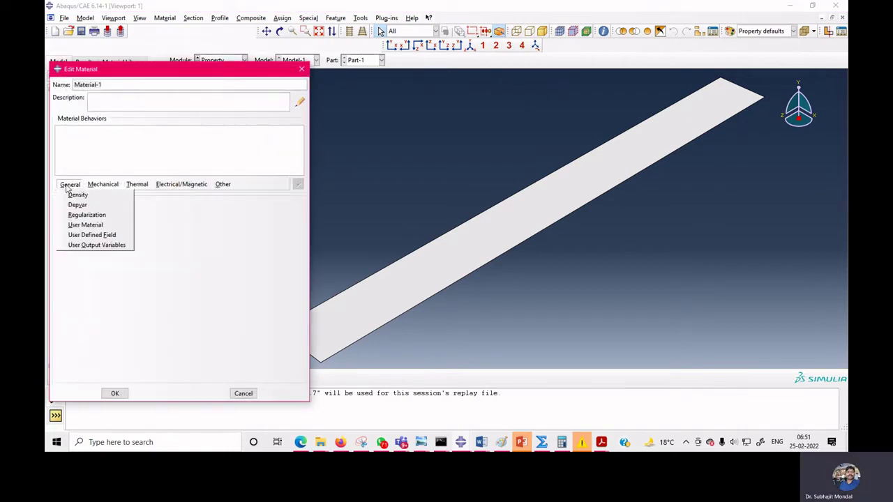
pyautogui.click(103, 184)
pyautogui.moveTo(201, 195)
pyautogui.click(234, 196)
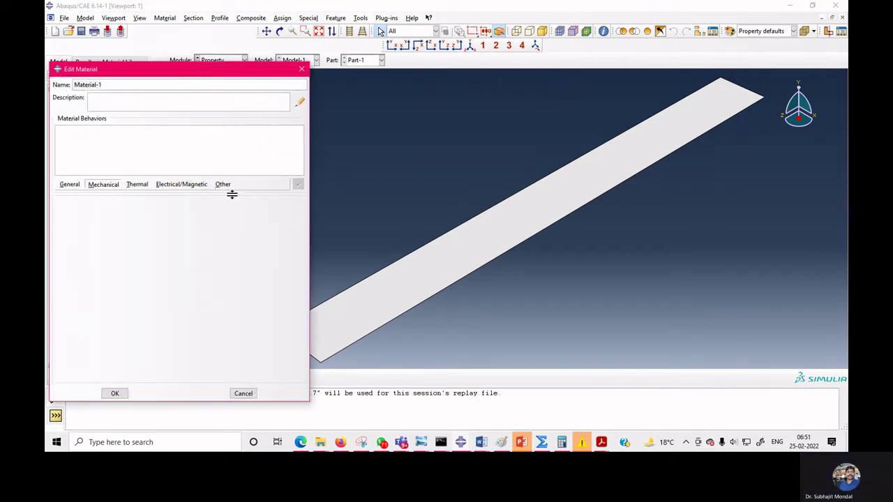
pyautogui.click(104, 320)
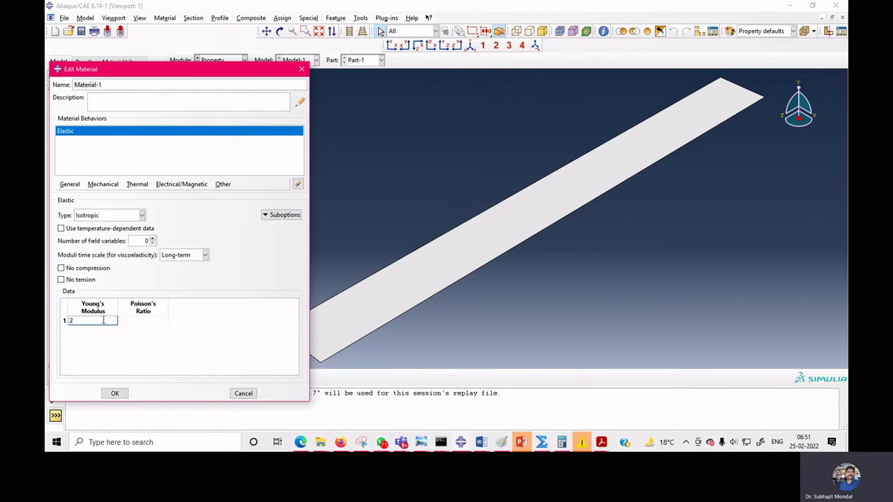
pyautogui.write('2E5')
pyautogui.press('Tab')
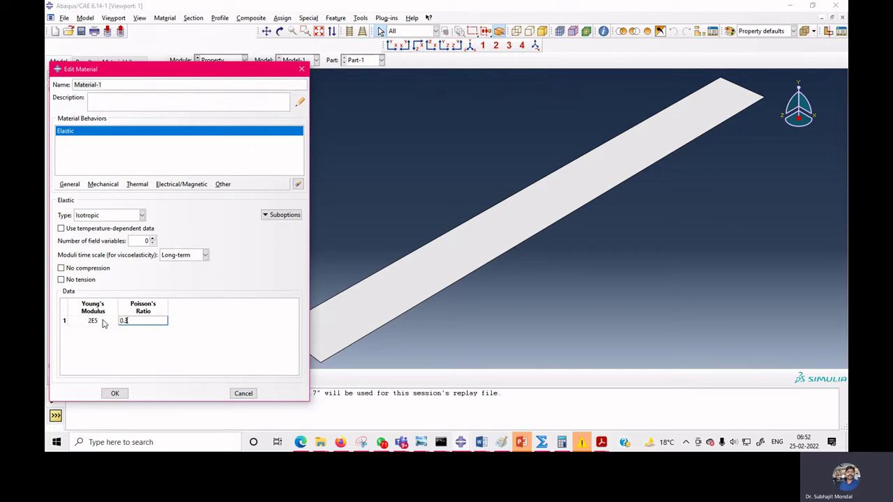
pyautogui.write('0.33')
pyautogui.click(114, 394)
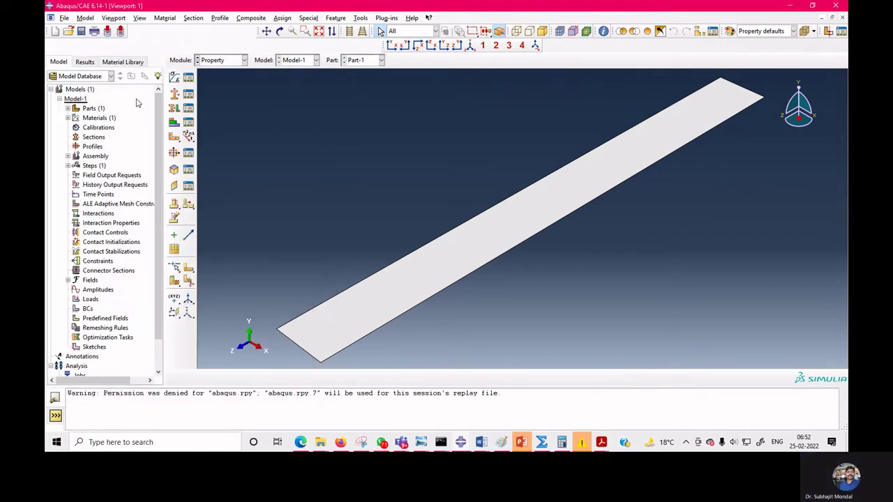
pyautogui.click(174, 96)
# Create a homogeneous shell section with thickness 2
pyautogui.click(70, 152)
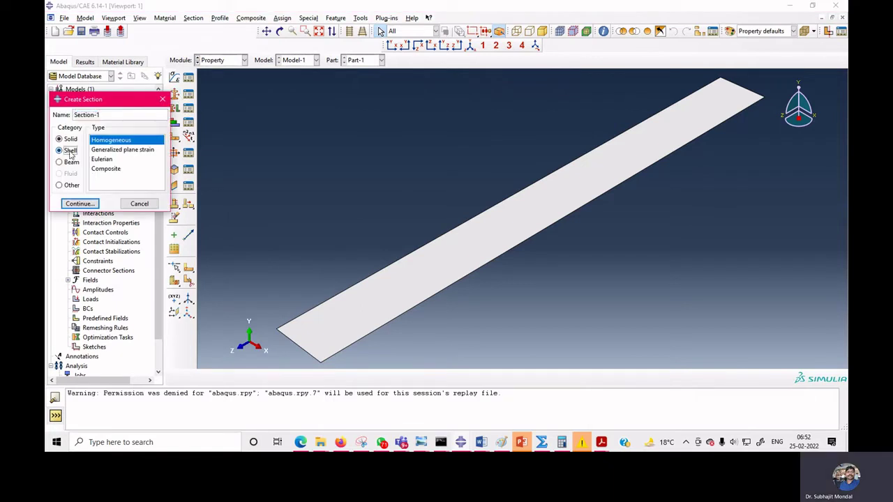
pyautogui.click(78, 204)
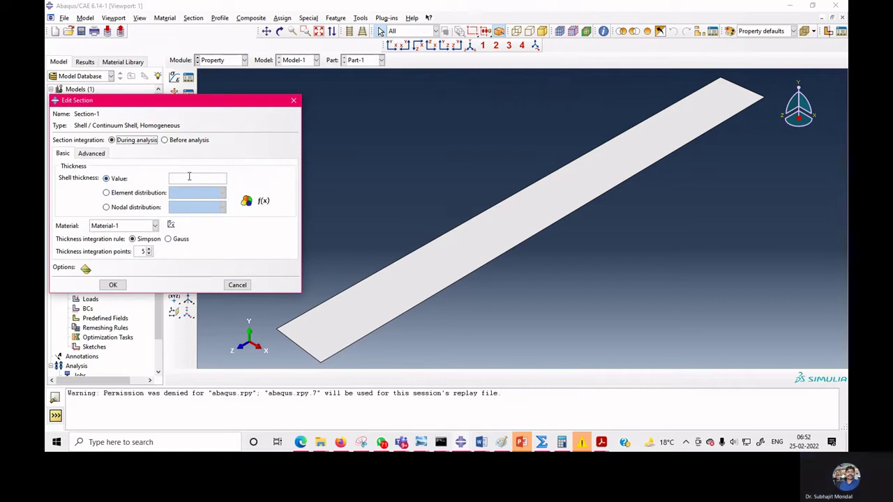
pyautogui.click(189, 177)
pyautogui.write('2')
pyautogui.click(124, 285)
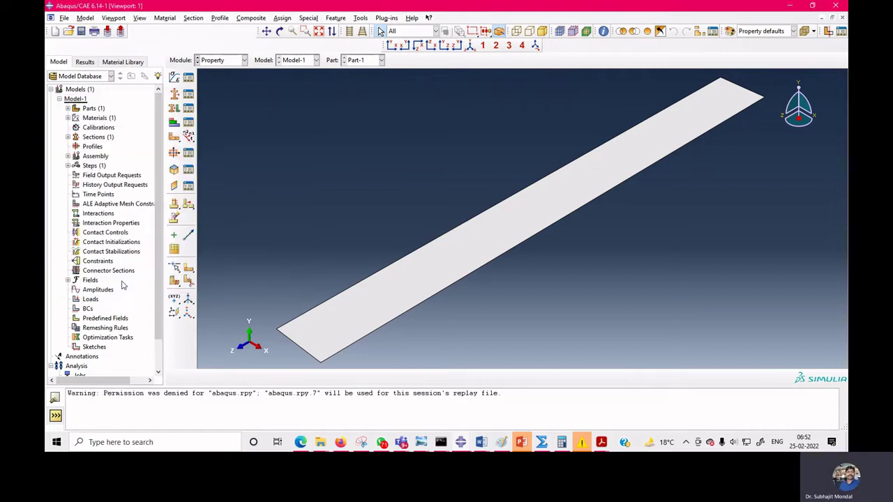
# Assign the shell section to the whole plate face
pyautogui.click(174, 108)
pyautogui.click(393, 290)
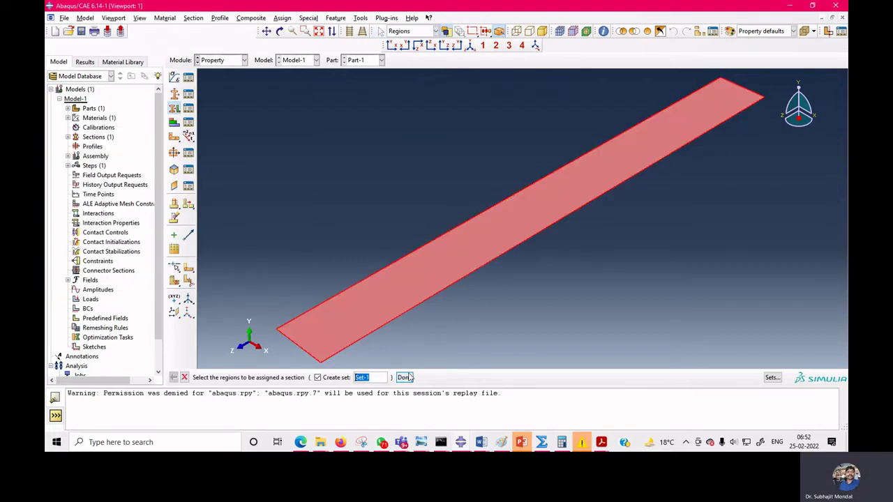
pyautogui.click(405, 378)
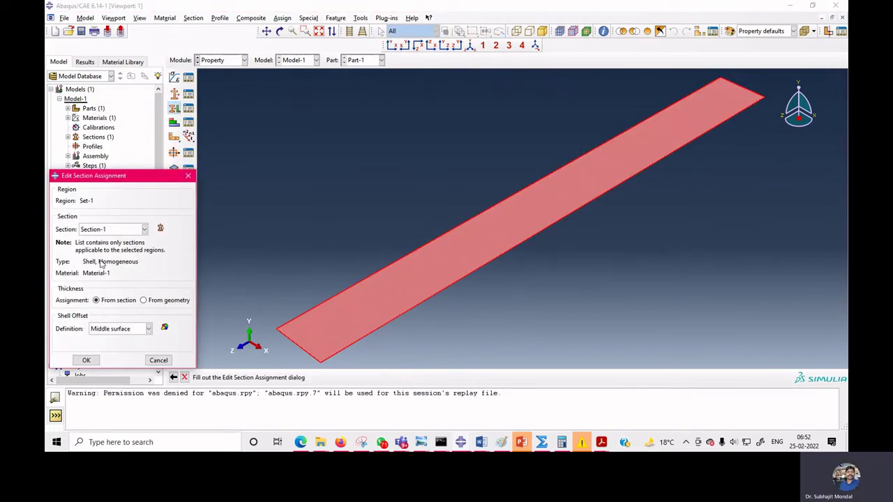
pyautogui.click(86, 360)
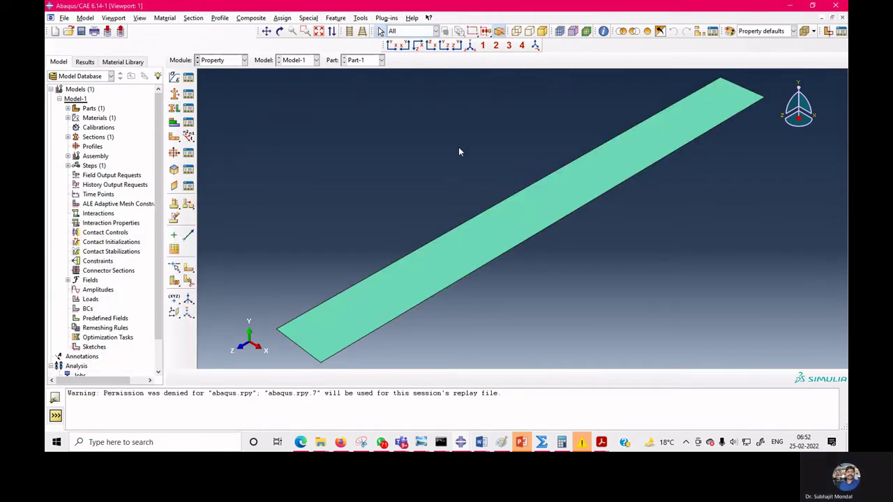
# In the Assembly module, add an independent (mesh on instance) instance of Part-1
pyautogui.click(220, 60)
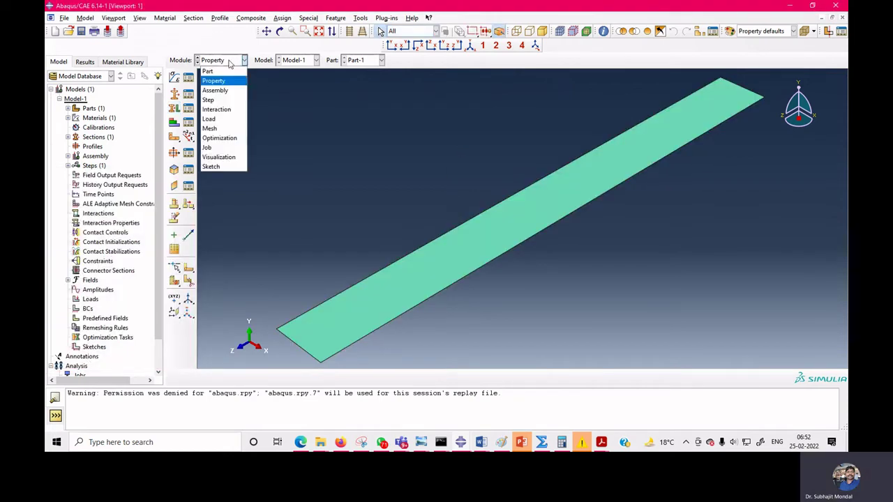
pyautogui.click(226, 90)
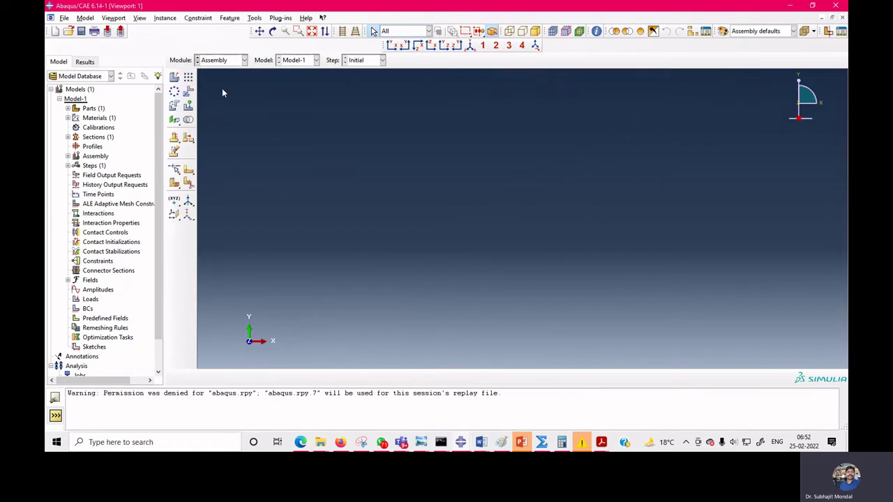
pyautogui.click(174, 77)
pyautogui.click(100, 183)
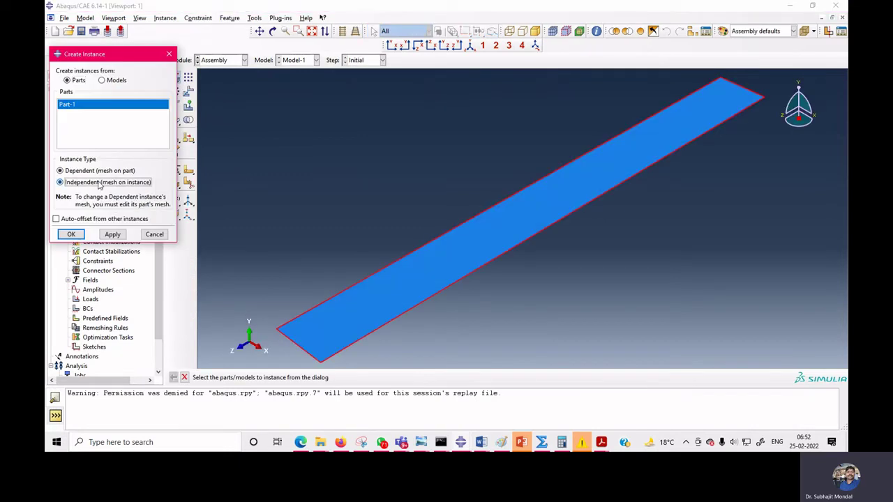
pyautogui.click(72, 234)
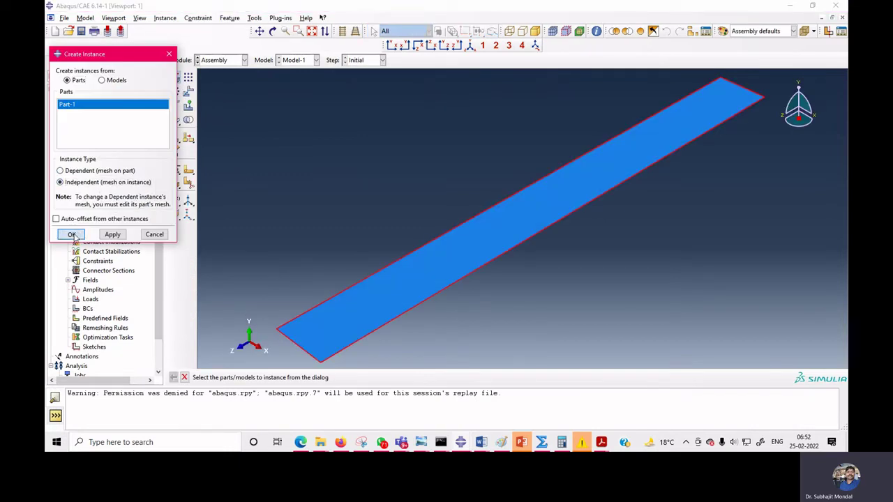
pyautogui.click(226, 63)
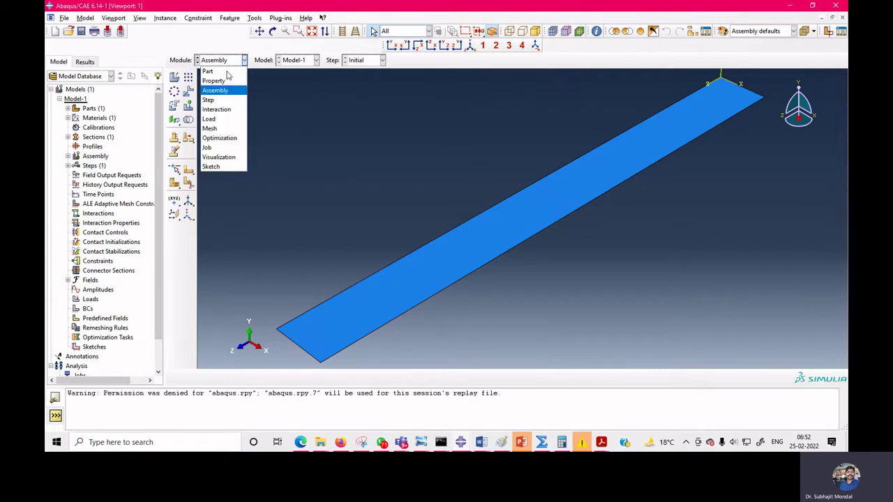
# Seed both short edges of the plate by number with 10 elements each
pyautogui.click(209, 129)
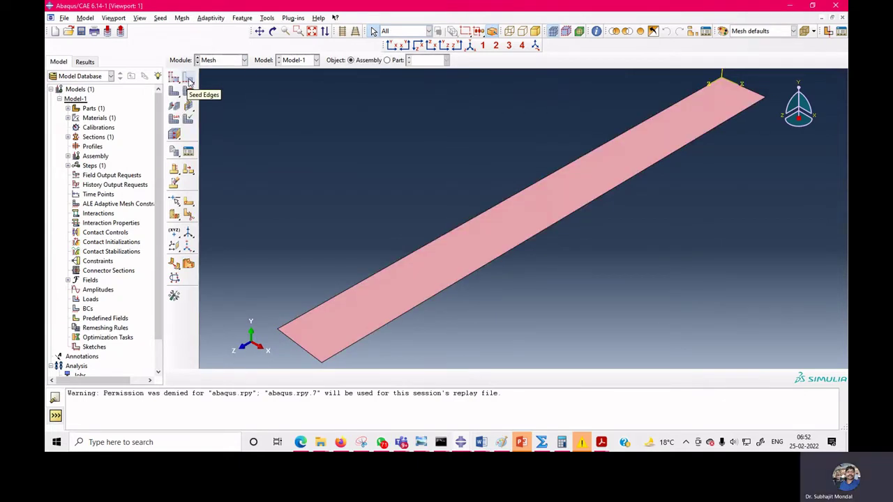
pyautogui.click(189, 82)
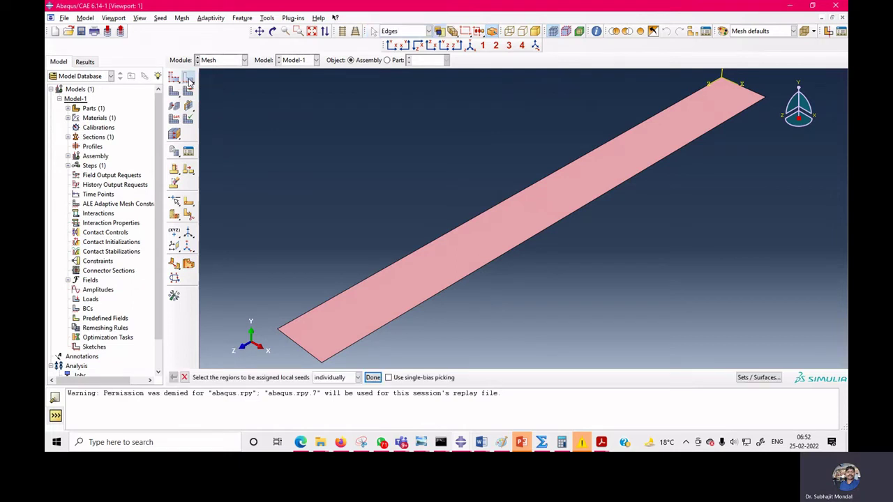
pyautogui.click(303, 347)
pyautogui.keyDown('shift'); pyautogui.click(761, 97); pyautogui.keyUp('shift')
pyautogui.click(373, 378)
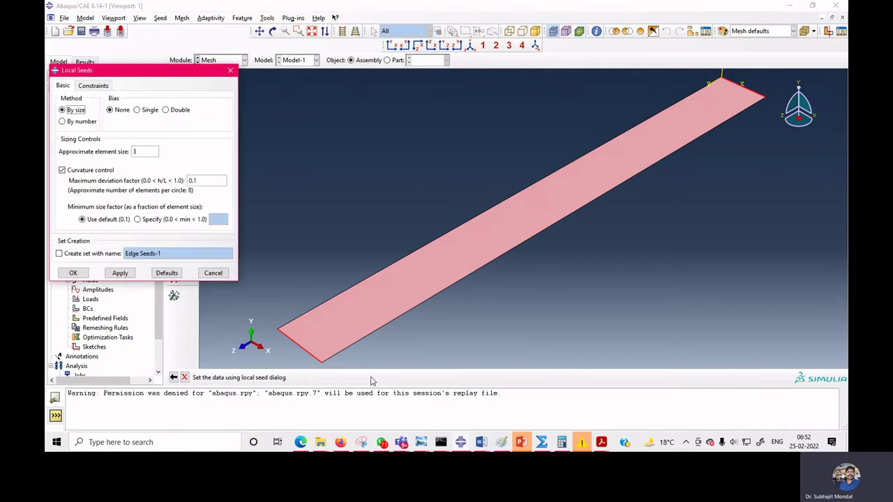
pyautogui.click(78, 121)
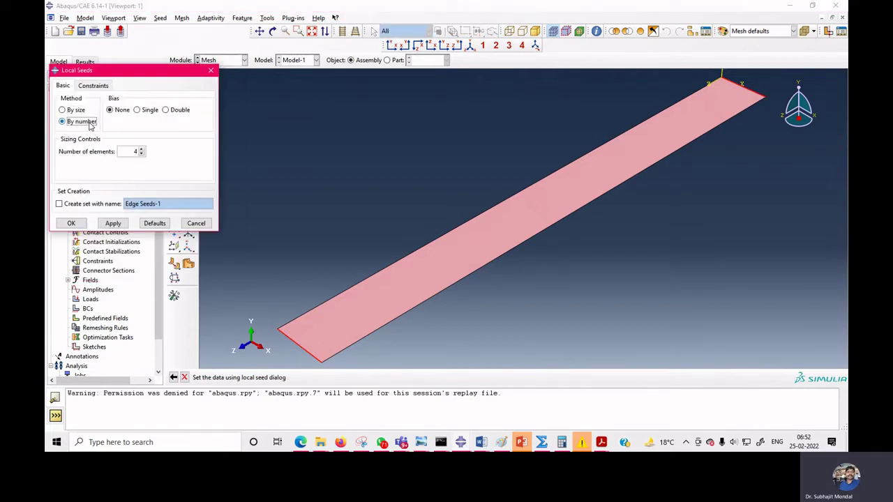
pyautogui.doubleClick(134, 152)
pyautogui.click(111, 223)
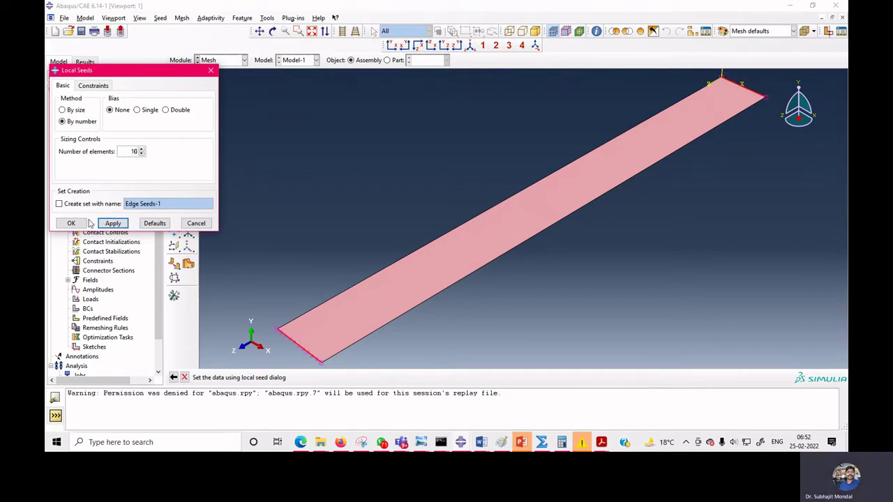
pyautogui.click(71, 223)
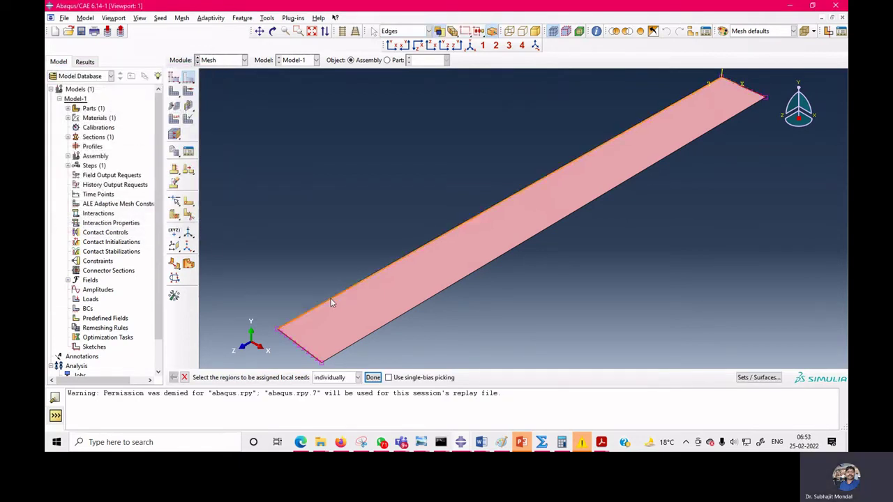
# Seed the long edges with 100 elements each and mesh the plate instance
pyautogui.click(372, 377)
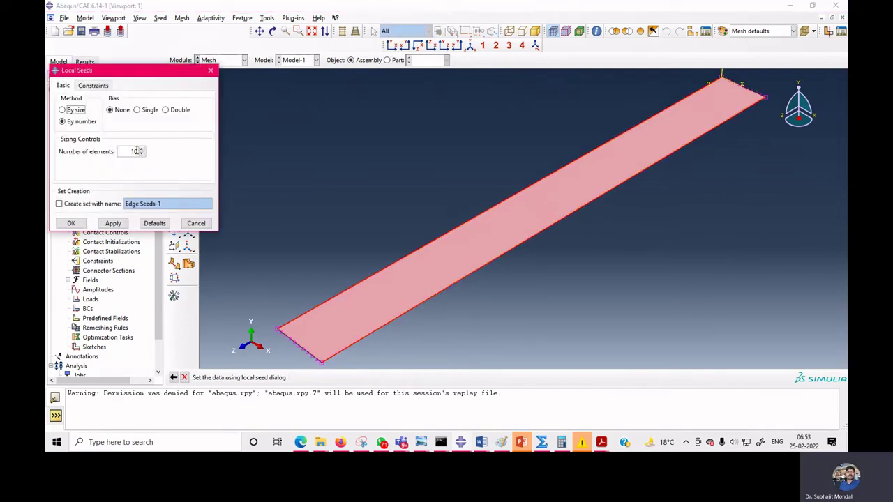
pyautogui.click(135, 151)
pyautogui.write('0')
pyautogui.click(111, 223)
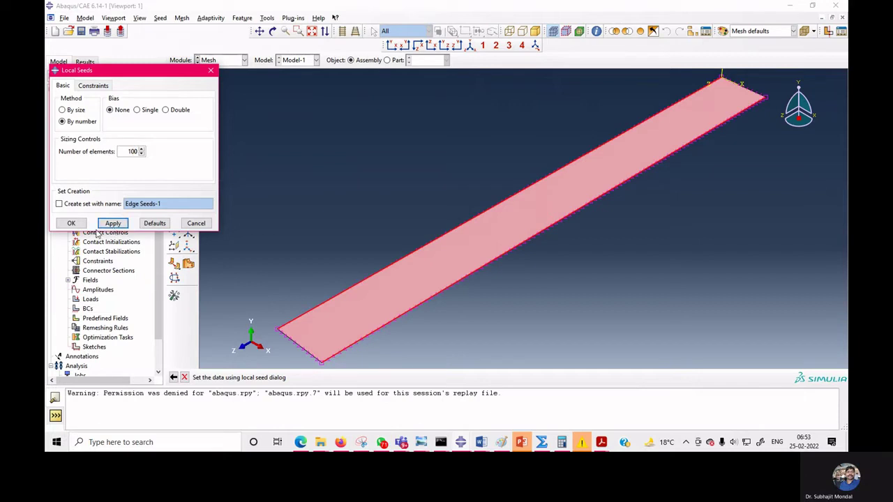
pyautogui.click(72, 224)
pyautogui.click(174, 92)
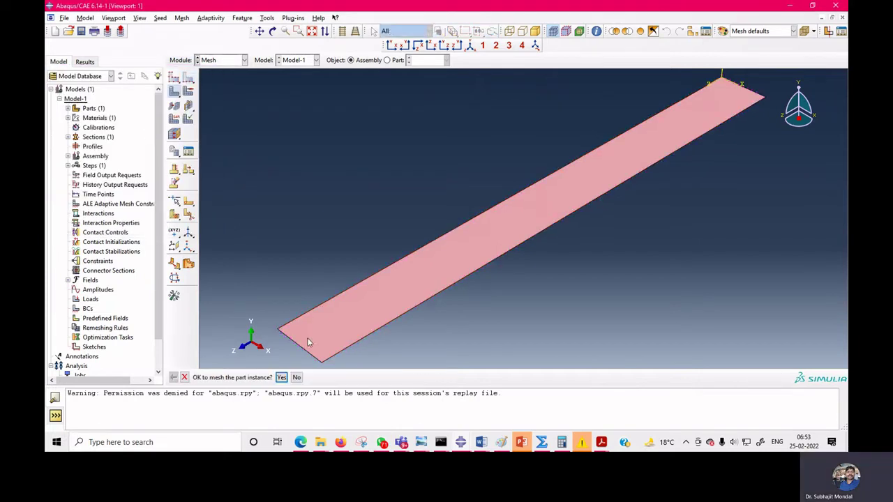
pyautogui.click(281, 377)
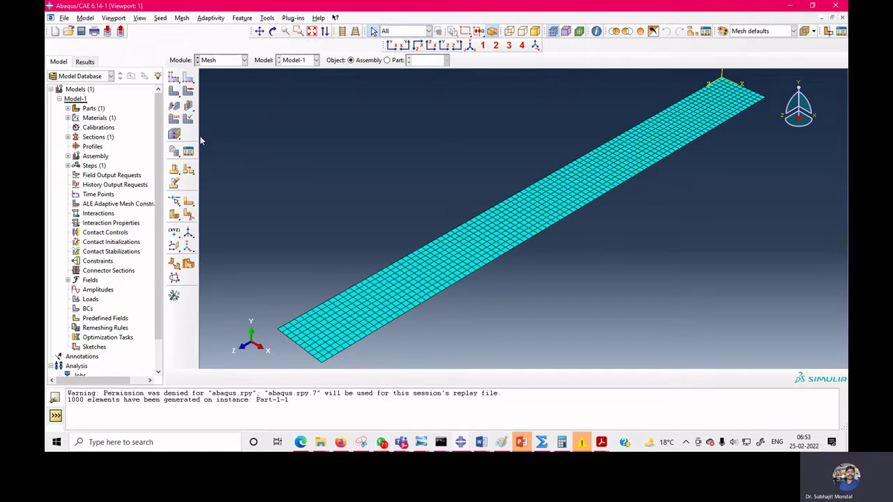
pyautogui.click(223, 62)
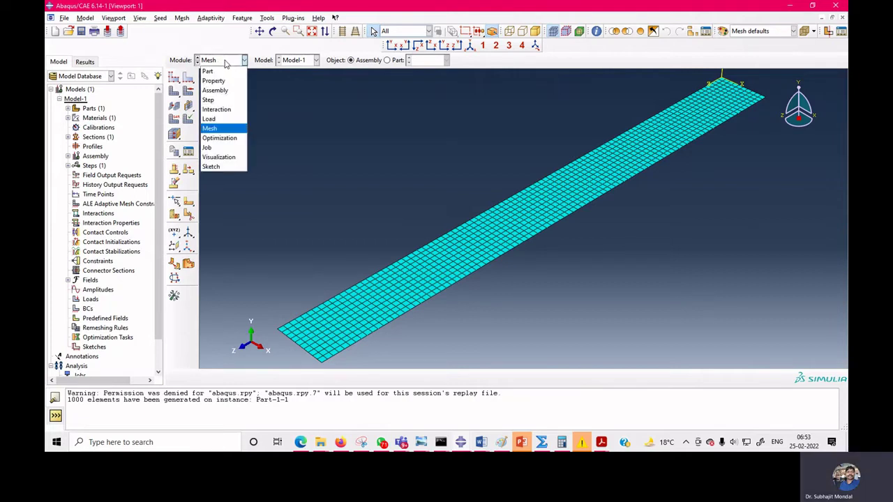
# In the Step module, create a Linear perturbation Buckle step after Initial
pyautogui.click(224, 100)
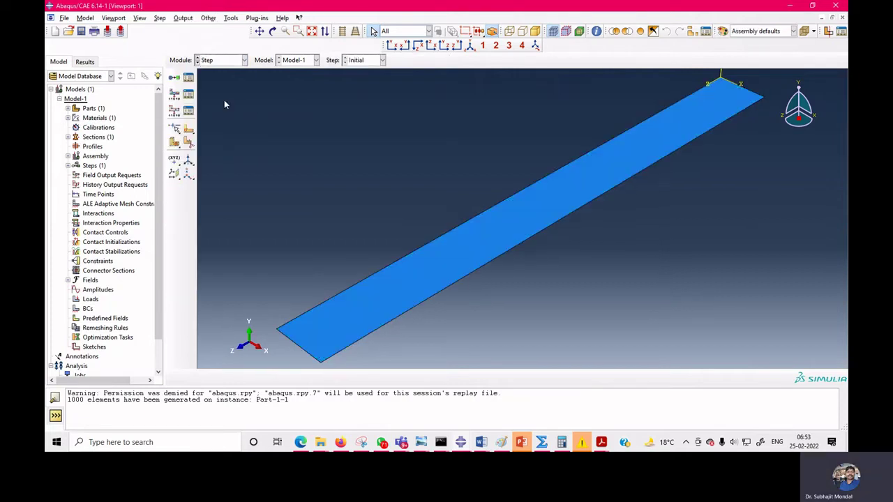
pyautogui.click(175, 79)
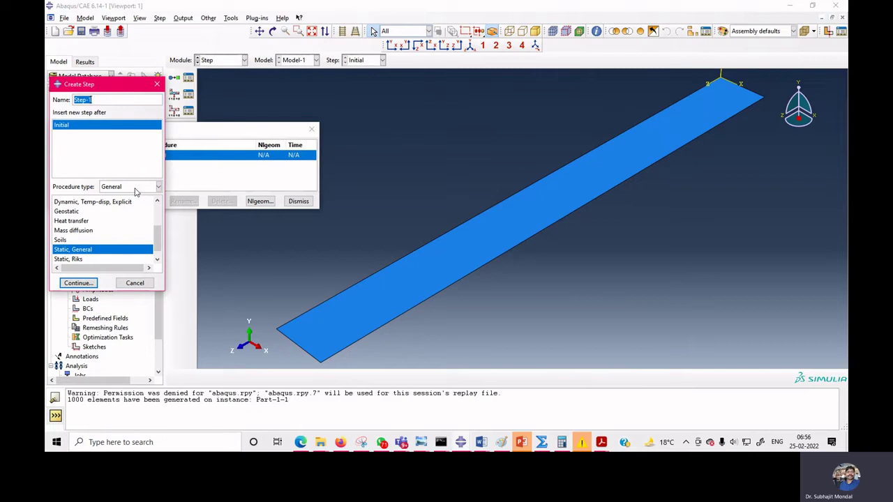
pyautogui.click(136, 187)
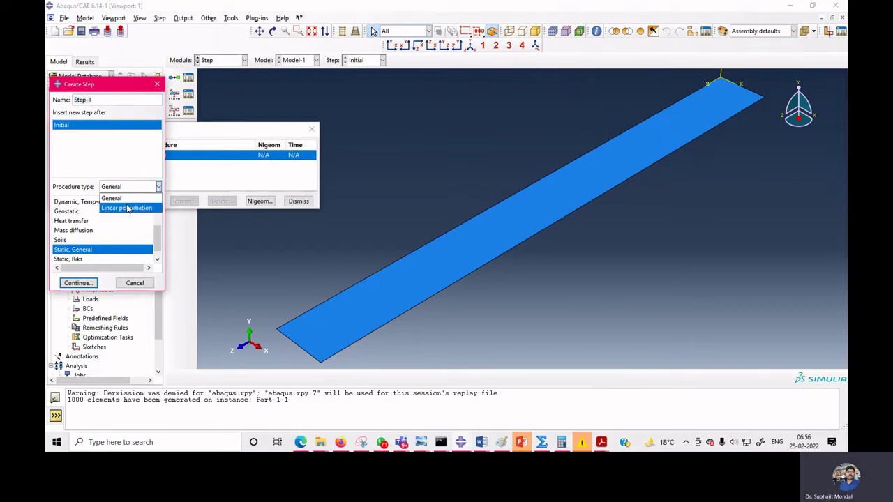
pyautogui.click(127, 208)
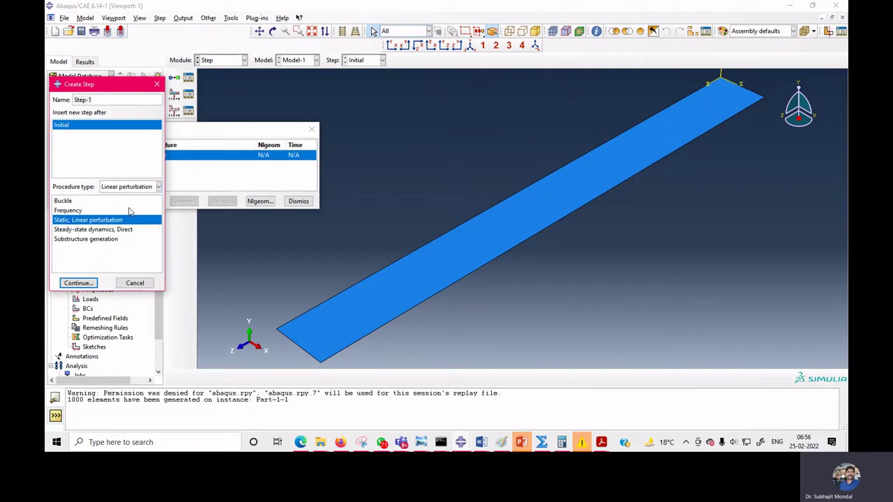
pyautogui.click(77, 202)
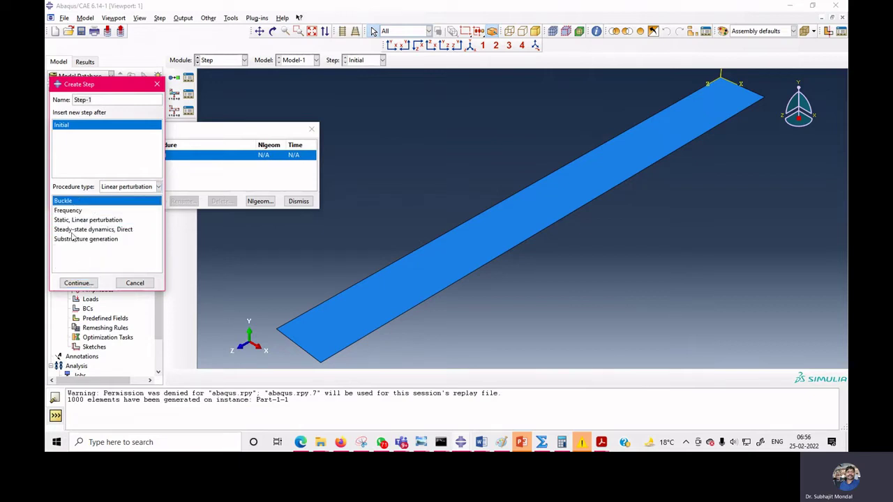
pyautogui.click(79, 283)
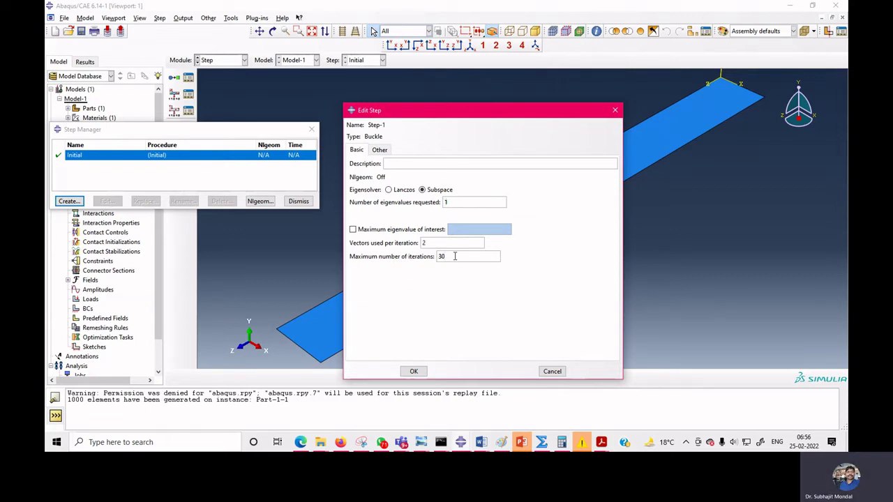
# Raise the Buckle step's maximum iterations from 30 to 100 and save Step-1
pyautogui.moveTo(454, 256); pyautogui.dragTo(439, 256)
pyautogui.press('BackSpace')
pyautogui.write('100')
pyautogui.click(413, 371)
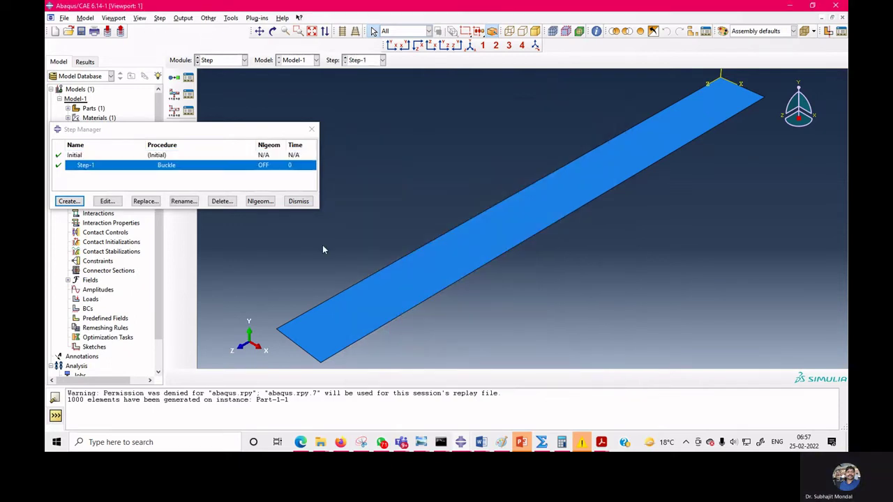
# In the Load module, fully clamp the lower-left short edge with ENCASTRE boundary condition BC-1
pyautogui.click(299, 201)
pyautogui.click(221, 60)
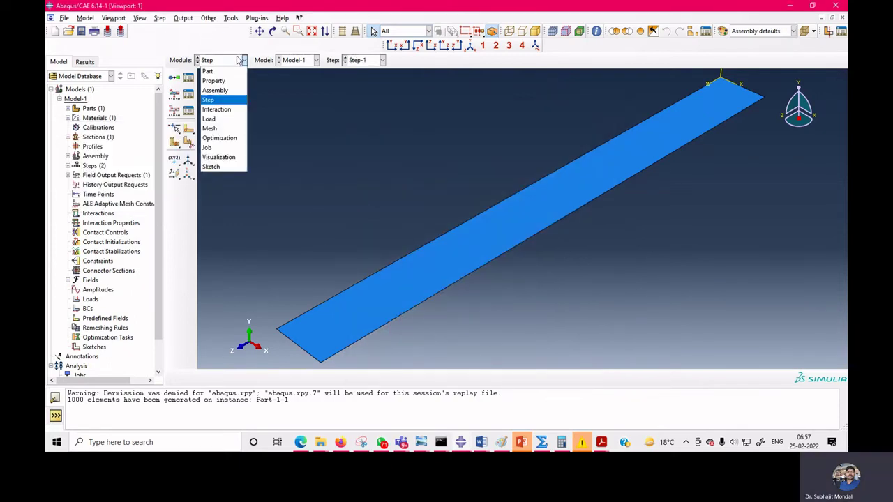
pyautogui.click(227, 117)
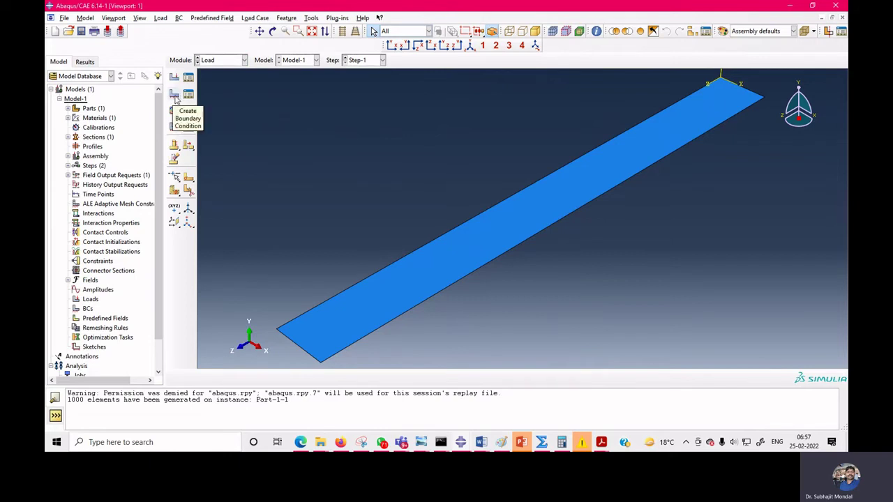
pyautogui.click(175, 94)
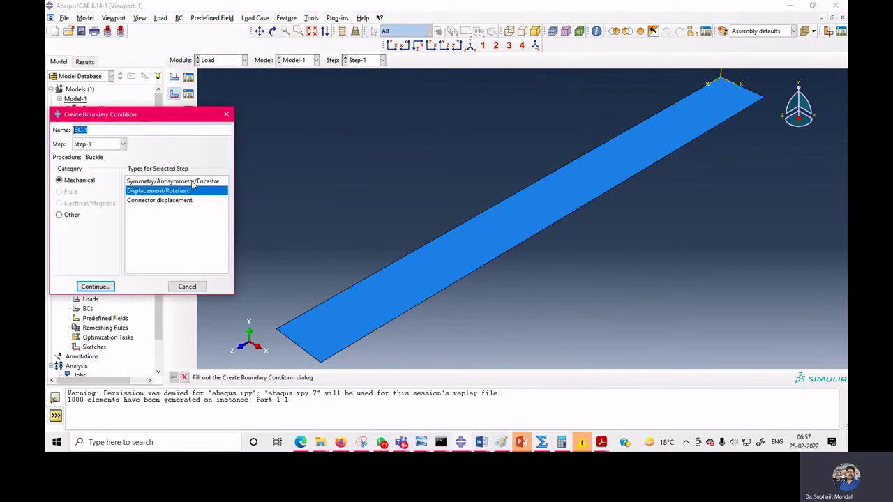
pyautogui.click(193, 183)
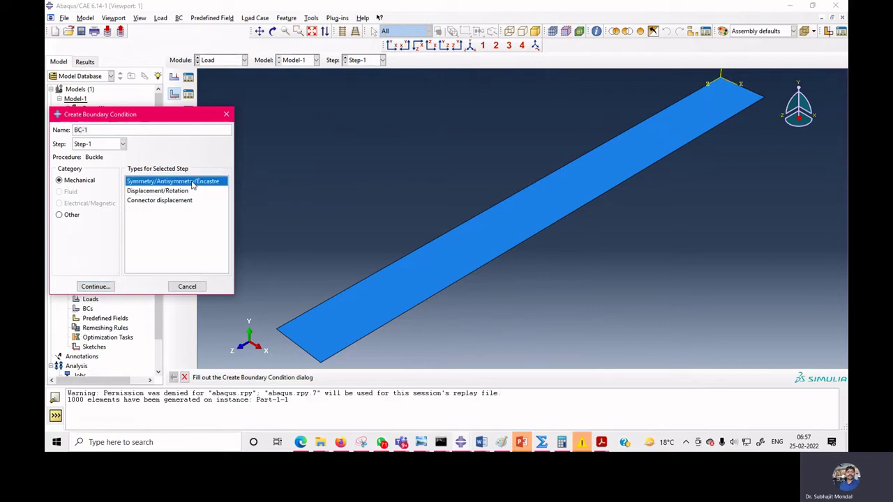
pyautogui.click(108, 287)
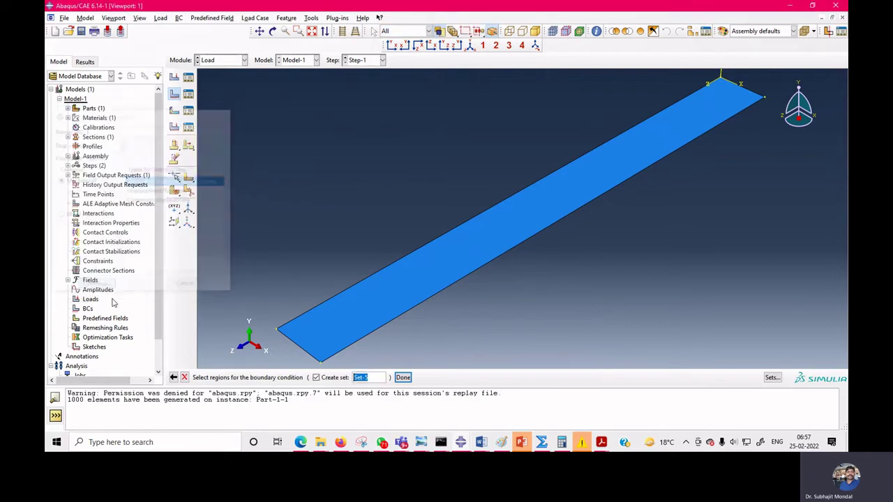
pyautogui.click(299, 346)
pyautogui.click(402, 378)
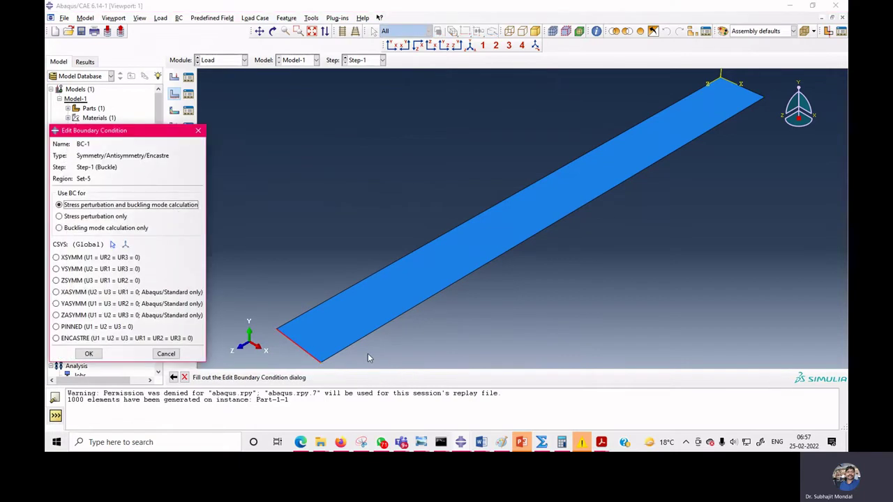
pyautogui.click(106, 339)
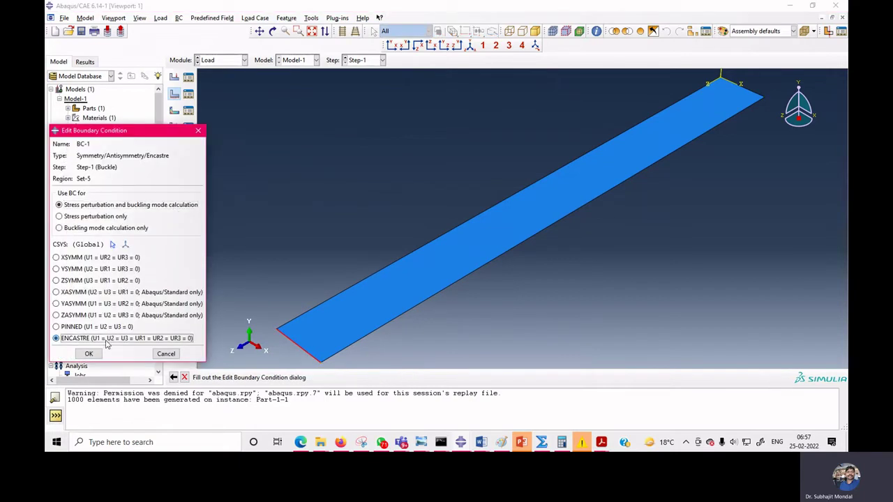
pyautogui.click(89, 353)
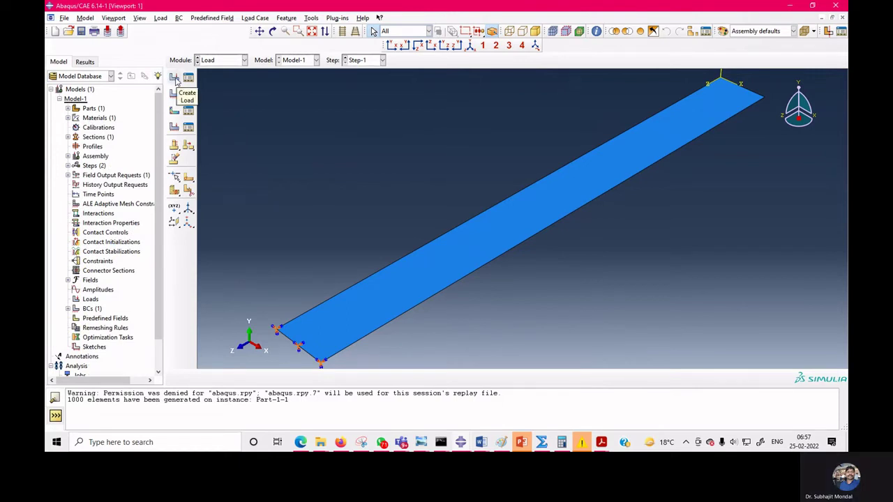
# Return to Abaqus from the Teams previews and cancel an accidental Create Load dialog
pyautogui.click(403, 442)
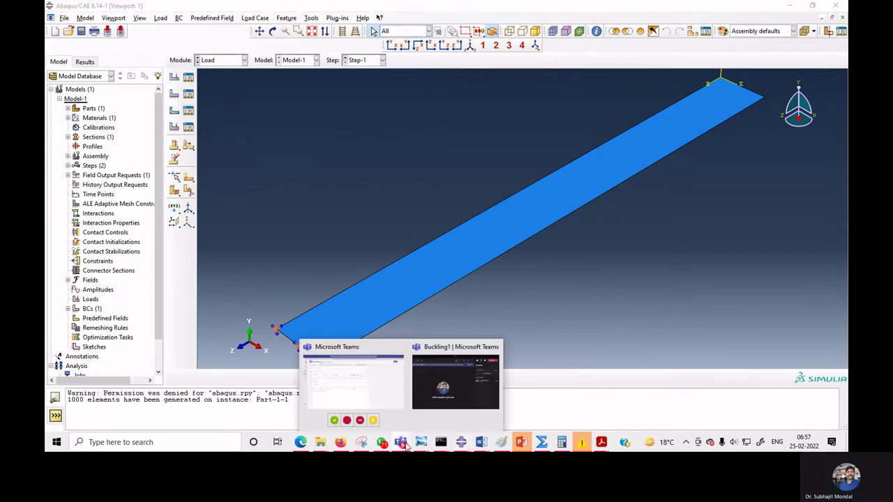
pyautogui.moveTo(416, 423)
pyautogui.click(539, 343)
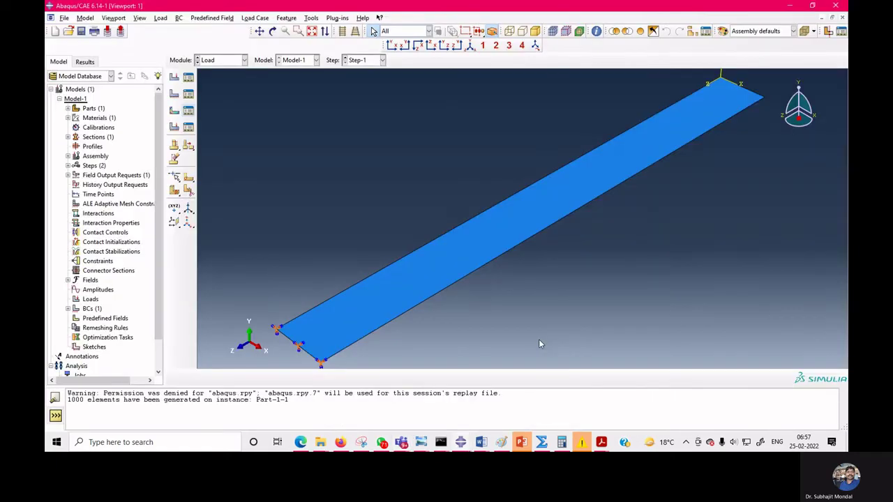
pyautogui.click(175, 77)
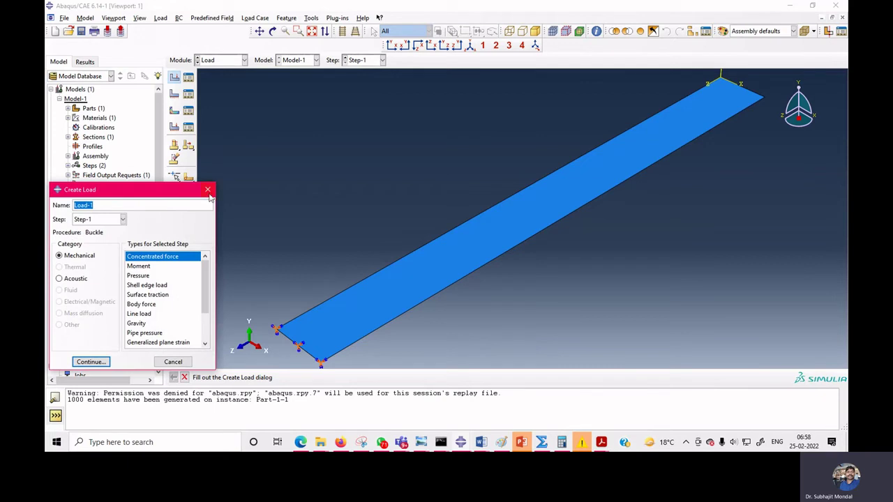
pyautogui.click(208, 189)
# Create Displacement/Rotation BC-2 on the far short edge fixing U1, U2, UR1, UR2, UR3 at 0
pyautogui.click(175, 95)
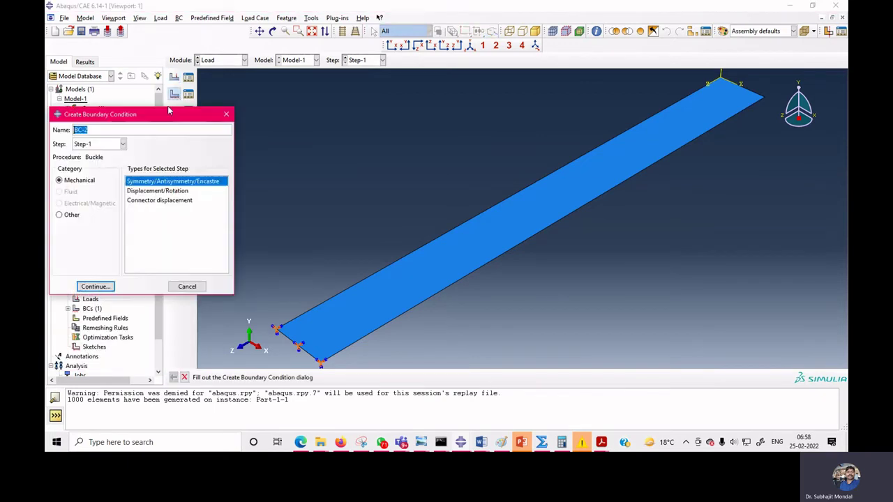
pyautogui.click(175, 191)
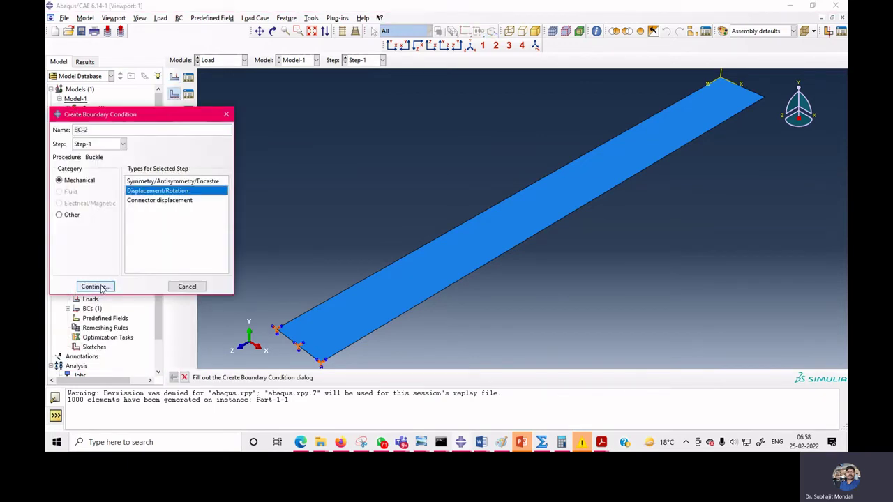
pyautogui.click(95, 286)
pyautogui.click(760, 99)
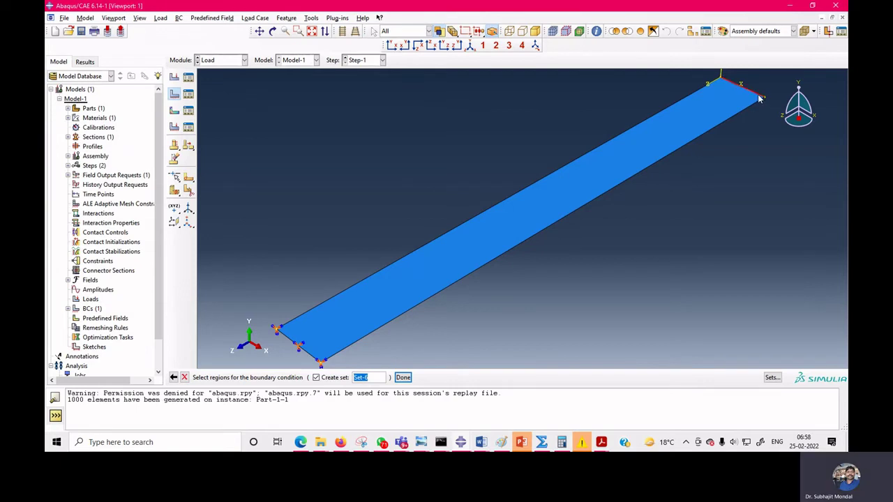
pyautogui.click(403, 377)
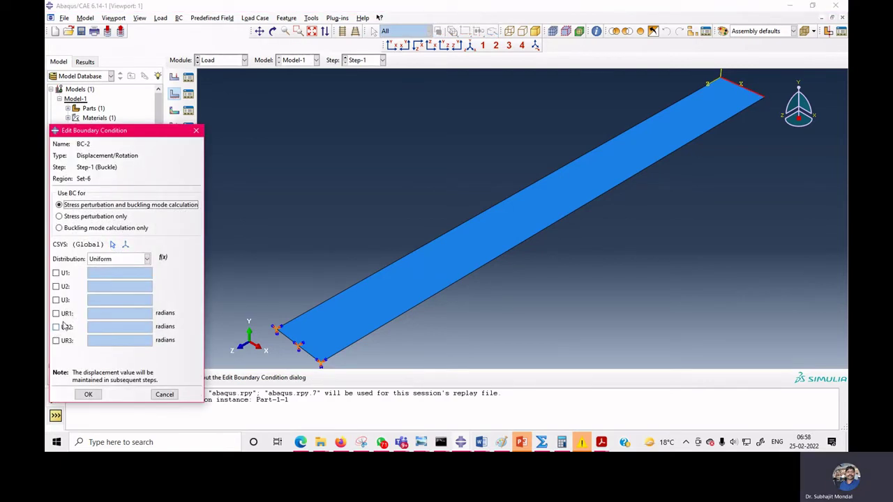
pyautogui.click(55, 285)
pyautogui.click(55, 272)
pyautogui.click(55, 313)
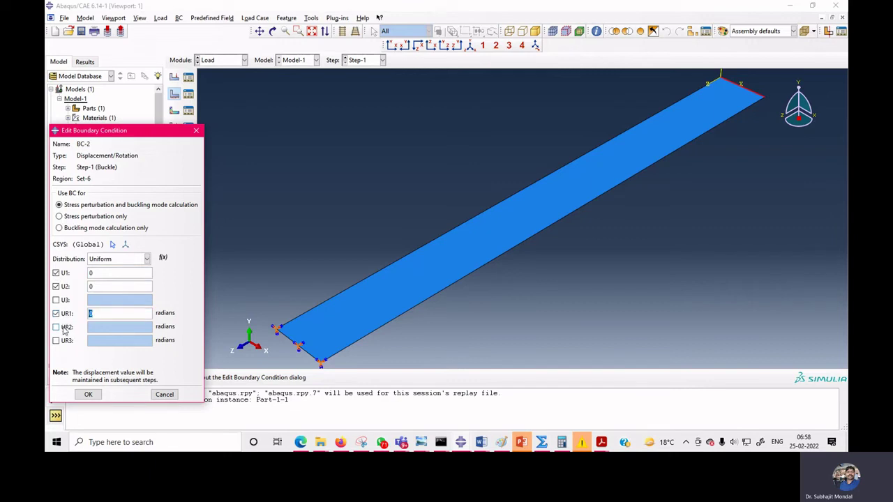
pyautogui.click(55, 327)
pyautogui.click(56, 341)
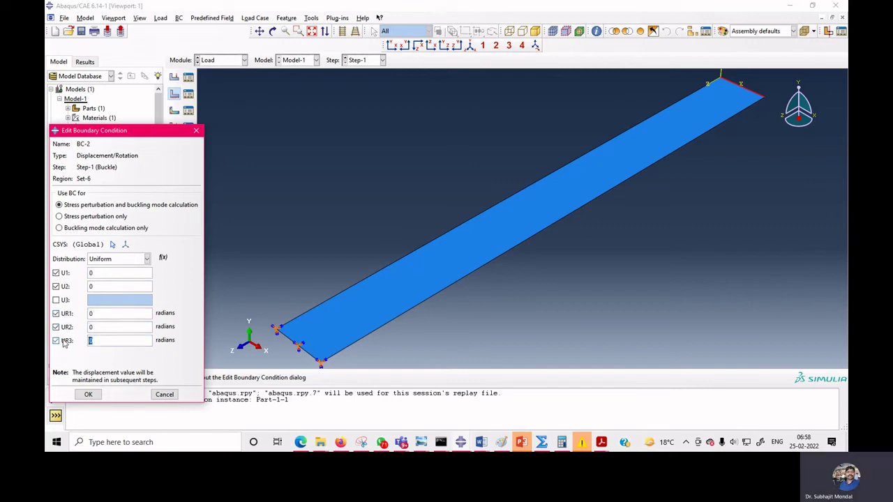
pyautogui.click(87, 394)
pyautogui.click(89, 394)
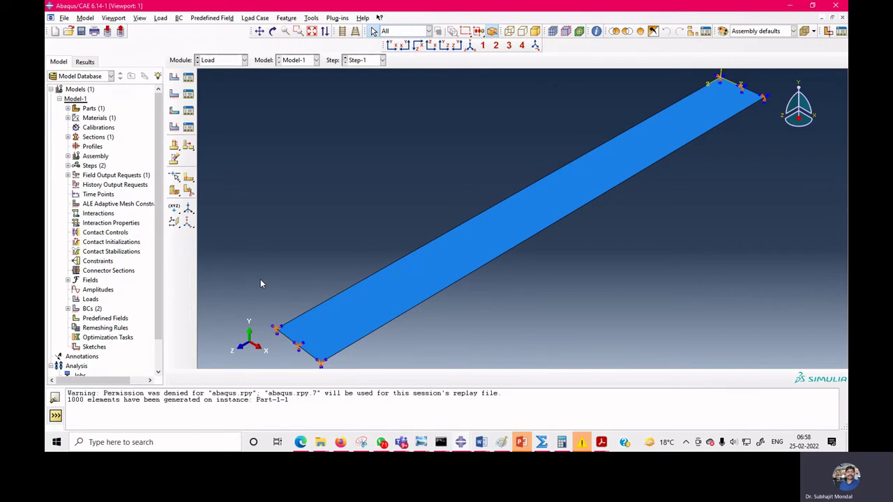
# Apply a uniform normal shell edge load of magnitude 1 to the plate's far short edge
pyautogui.click(233, 64)
pyautogui.click(175, 78)
pyautogui.click(174, 78)
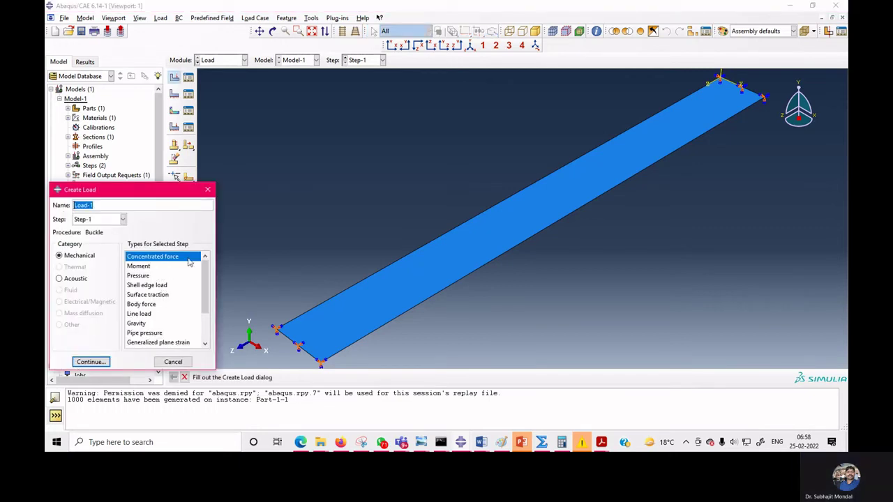
pyautogui.click(143, 315)
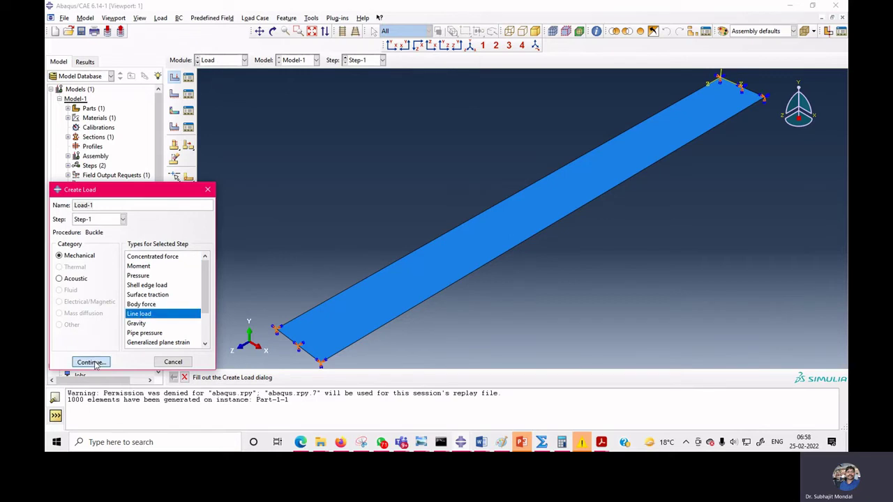
pyautogui.click(150, 287)
pyautogui.click(91, 362)
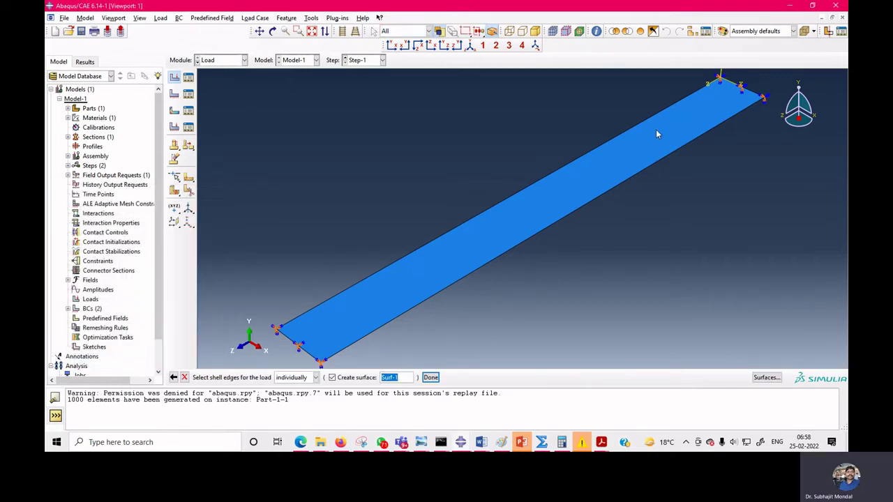
pyautogui.click(747, 92)
pyautogui.click(430, 377)
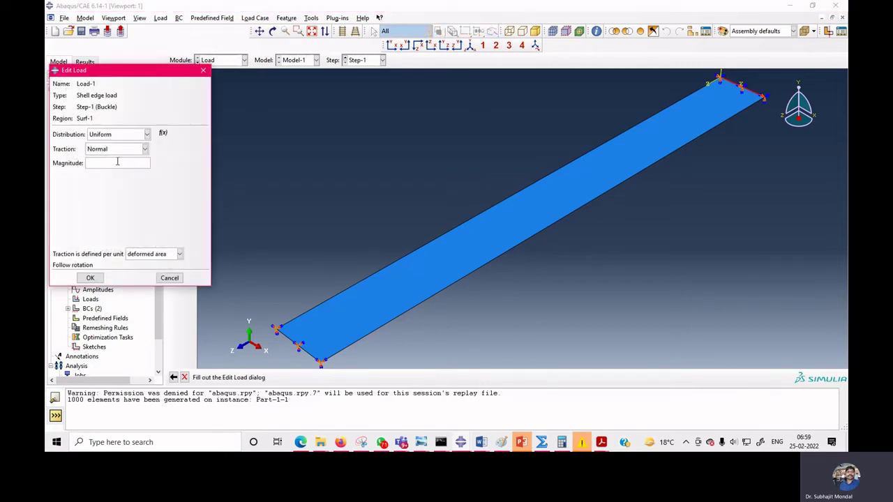
pyautogui.click(90, 278)
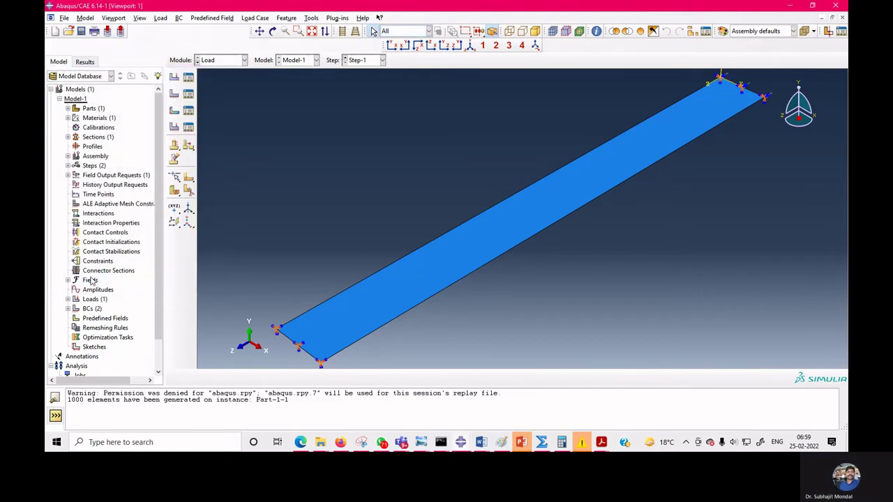
# Orbit and zoom the plate to inspect its far end and constrained edges
pyautogui.click(272, 31)
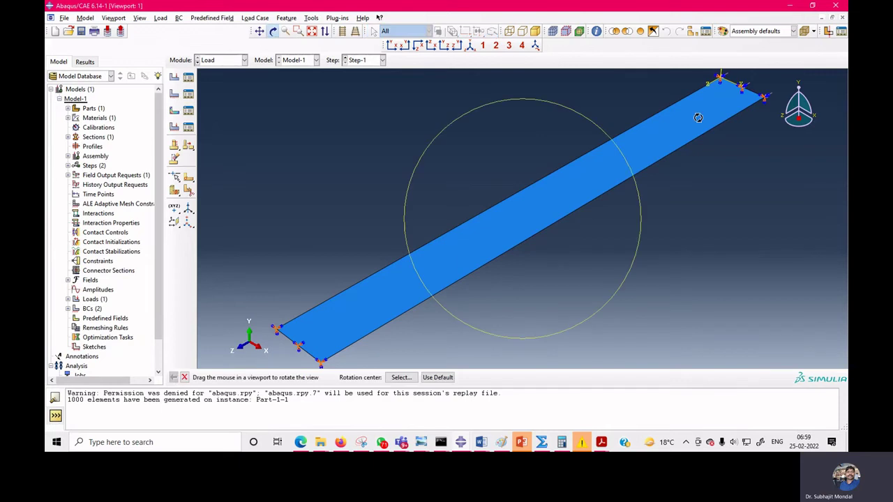
pyautogui.moveTo(697, 118); pyautogui.dragTo(699, 250)
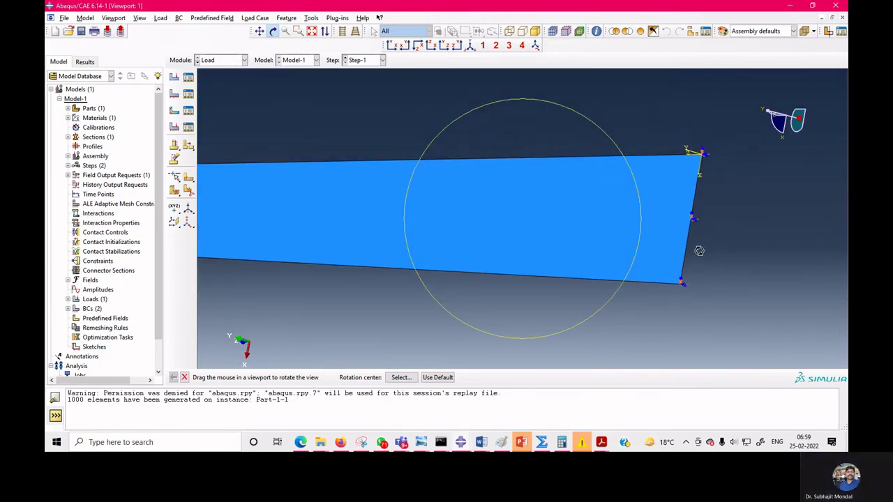
pyautogui.click(286, 31)
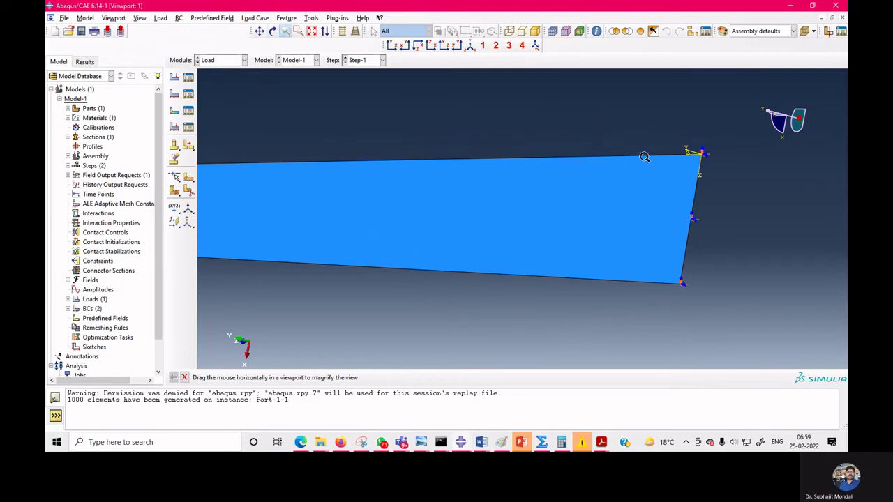
pyautogui.moveTo(701, 140); pyautogui.dragTo(636, 184)
pyautogui.click(298, 31)
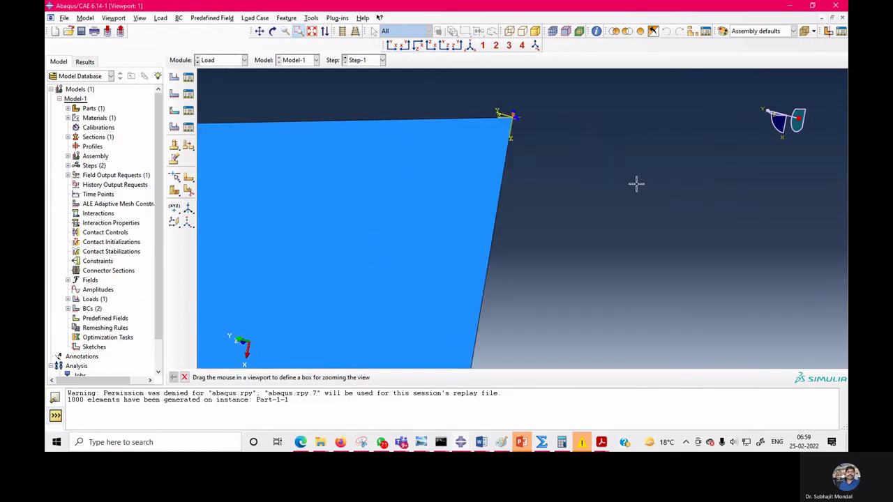
pyautogui.click(272, 31)
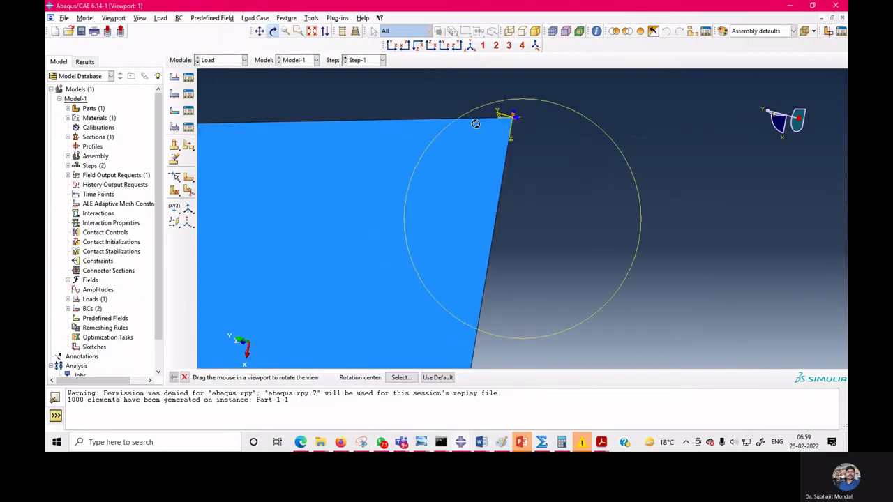
pyautogui.moveTo(561, 170); pyautogui.dragTo(530, 163)
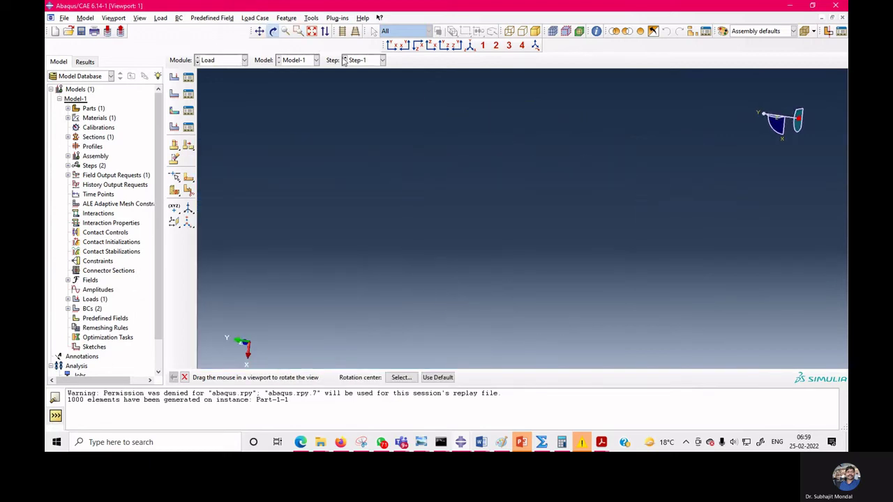
pyautogui.click(312, 31)
pyautogui.moveTo(777, 242); pyautogui.dragTo(651, 215)
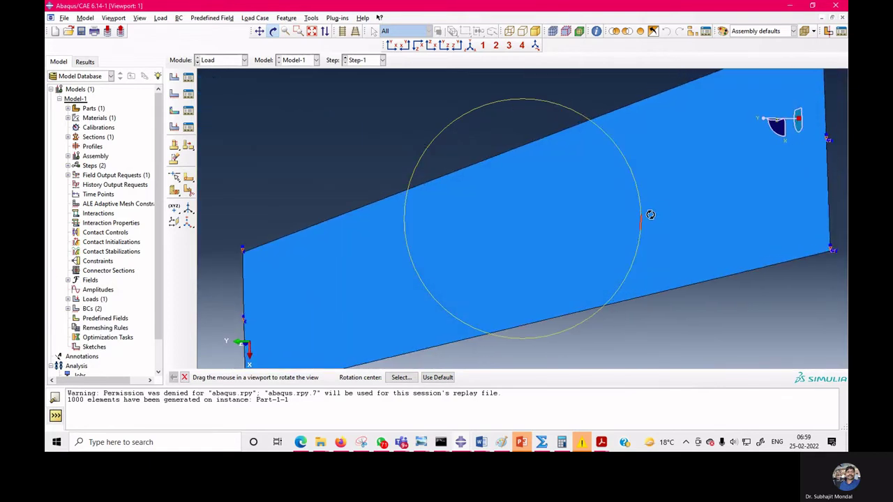
# Toggle BC-2 off and back on in Step-1 in the boundary condition manager
pyautogui.click(189, 95)
pyautogui.click(58, 150)
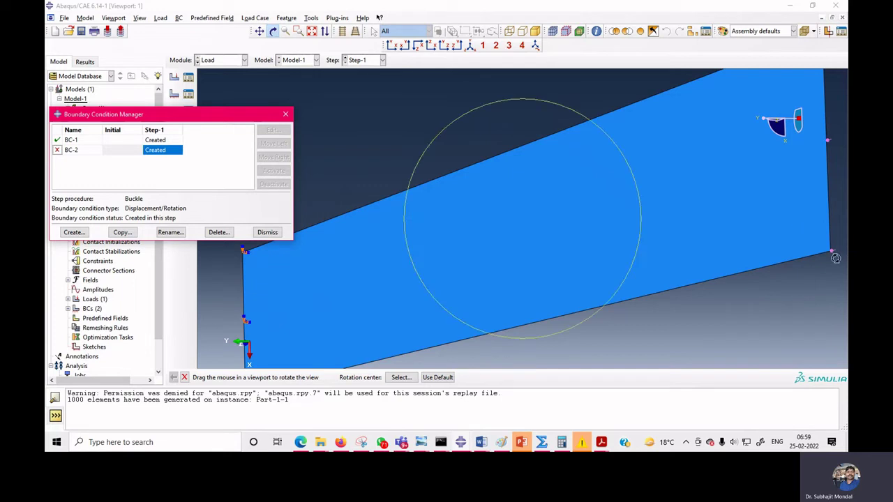
pyautogui.click(58, 150)
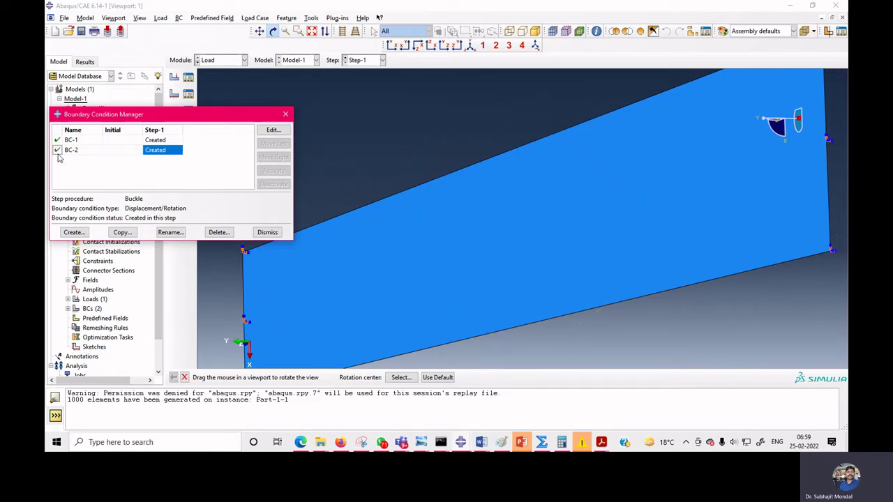
pyautogui.click(267, 232)
# Step through the Part, Property, Assembly and Step modules to review the model
pyautogui.click(244, 60)
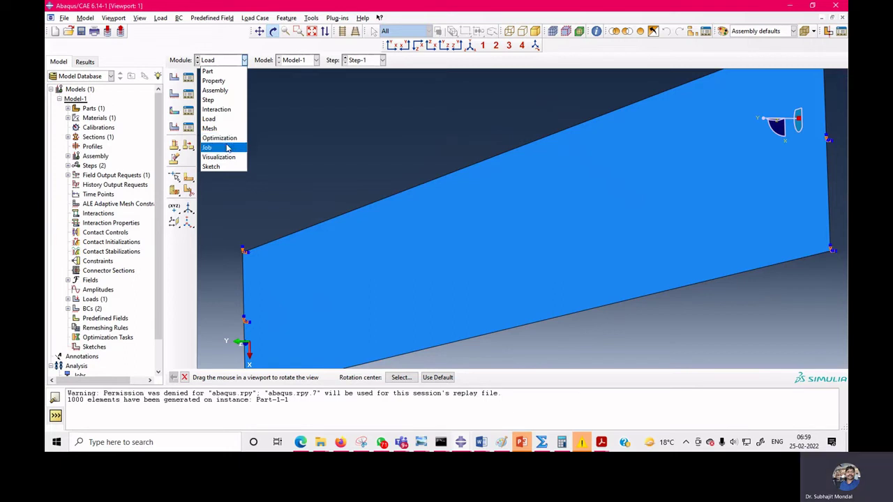
pyautogui.click(222, 72)
pyautogui.click(225, 63)
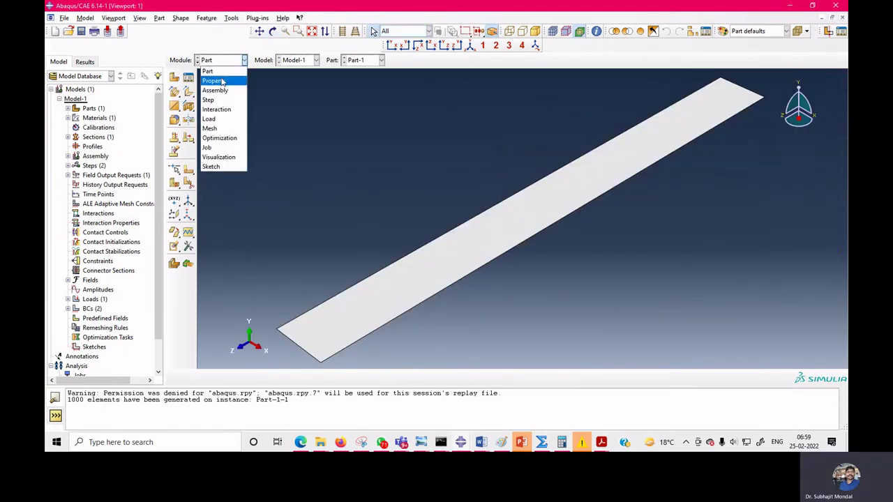
pyautogui.click(214, 80)
pyautogui.click(223, 64)
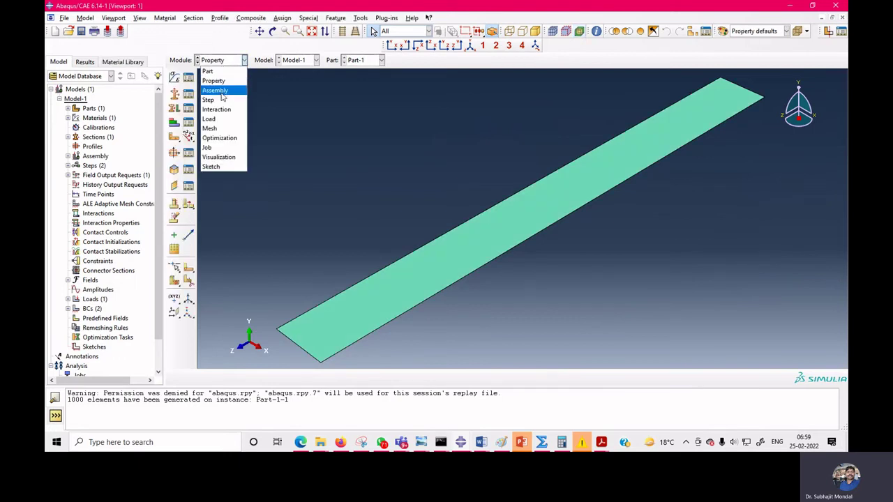
pyautogui.click(214, 91)
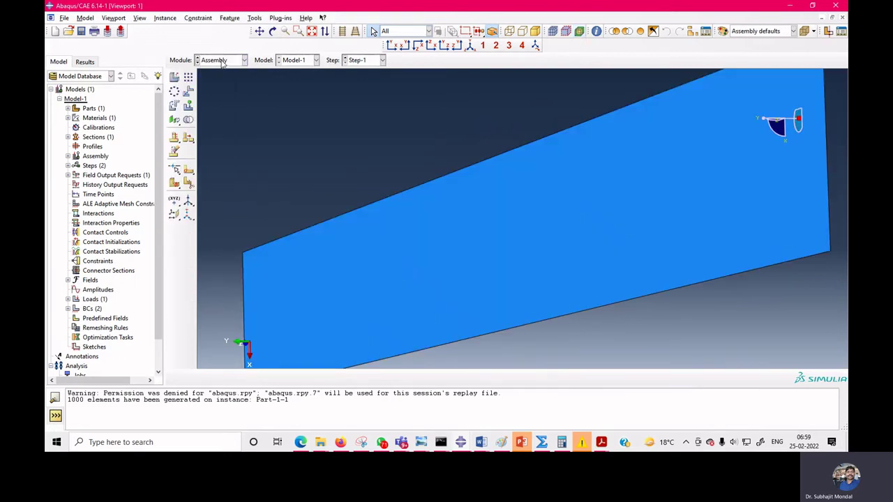
pyautogui.click(222, 63)
pyautogui.click(223, 101)
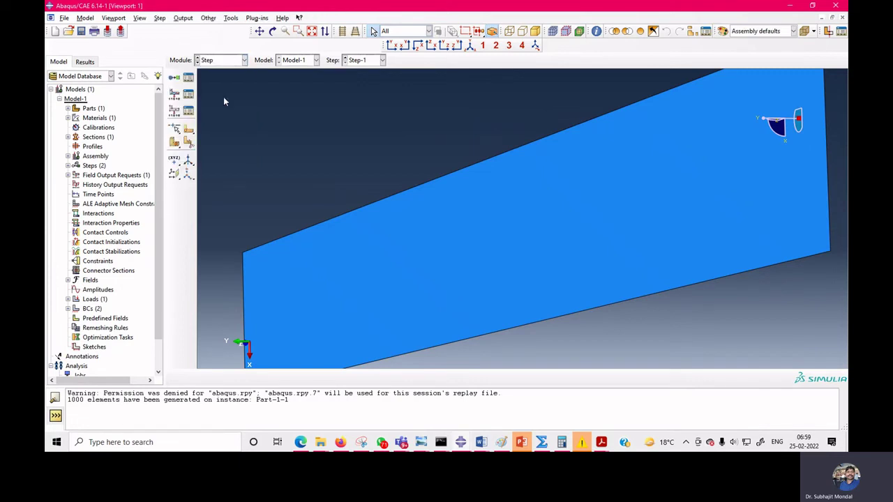
pyautogui.click(222, 62)
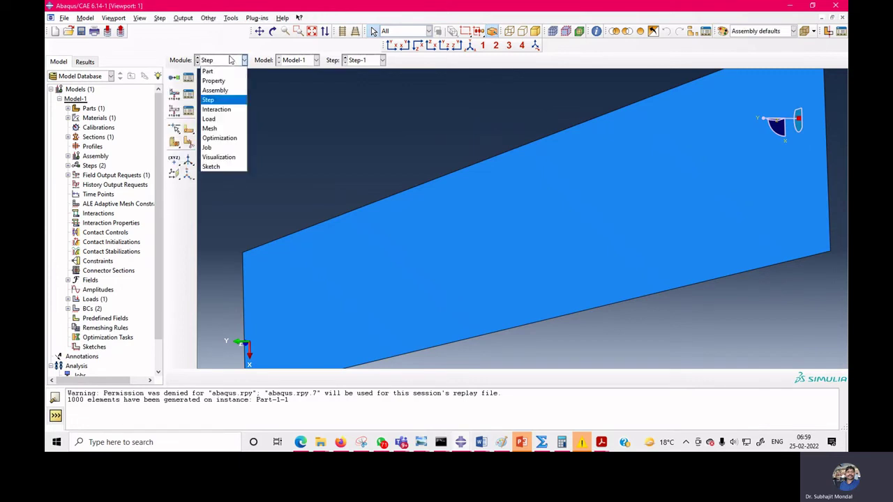
pyautogui.click(193, 79)
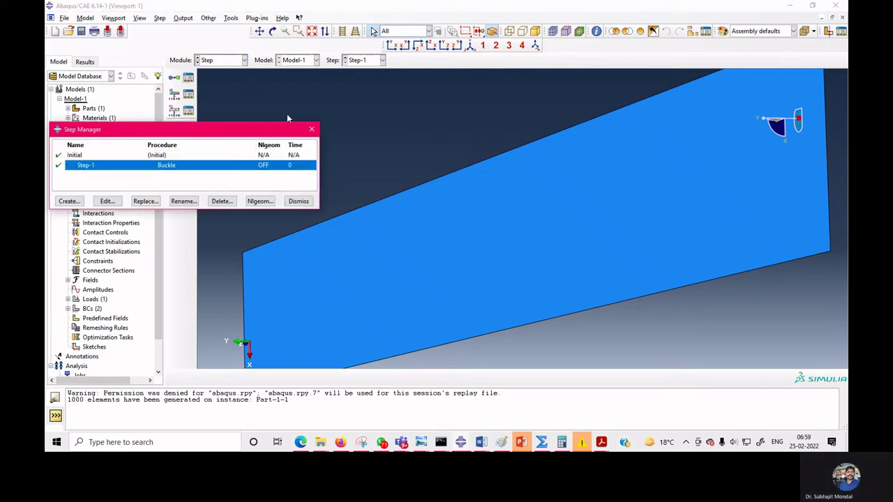
# Move through the Load module to the Mesh module showing the 1000-element mesh
pyautogui.click(220, 61)
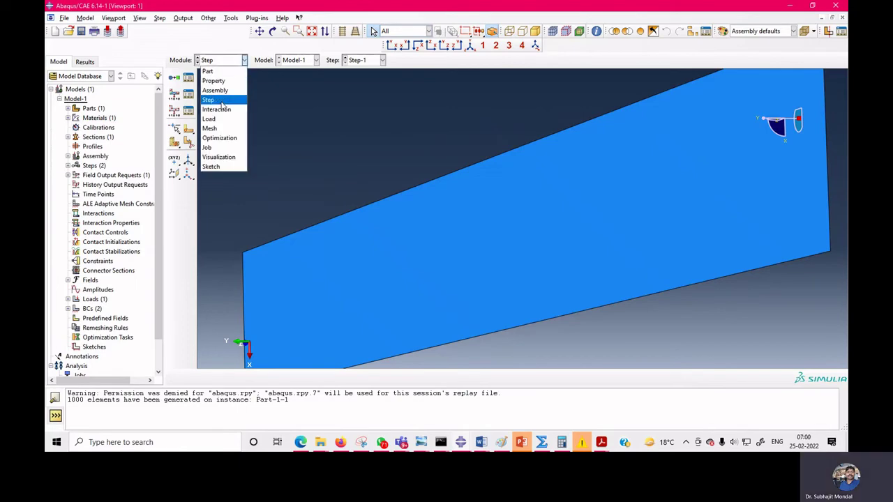
pyautogui.click(219, 120)
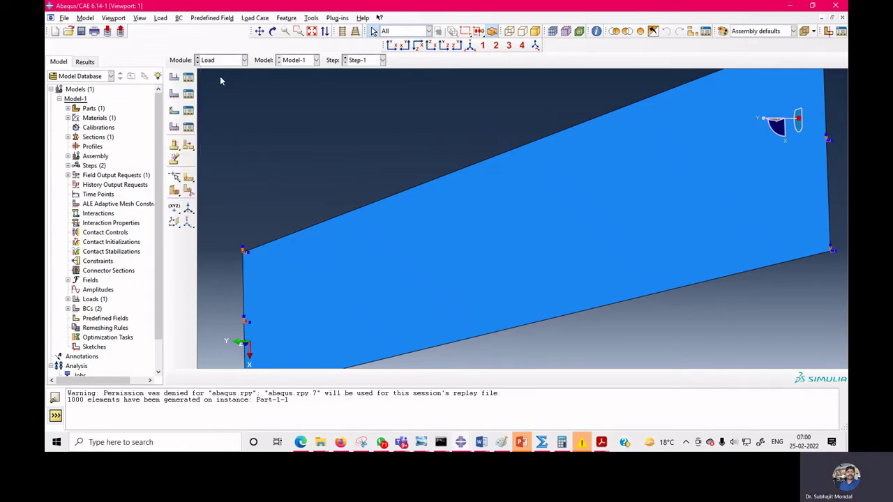
pyautogui.click(220, 61)
pyautogui.click(223, 130)
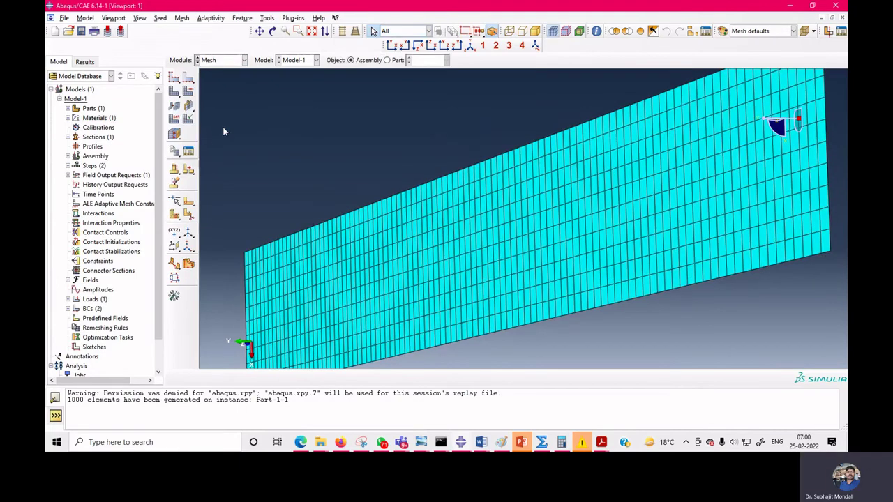
pyautogui.click(225, 61)
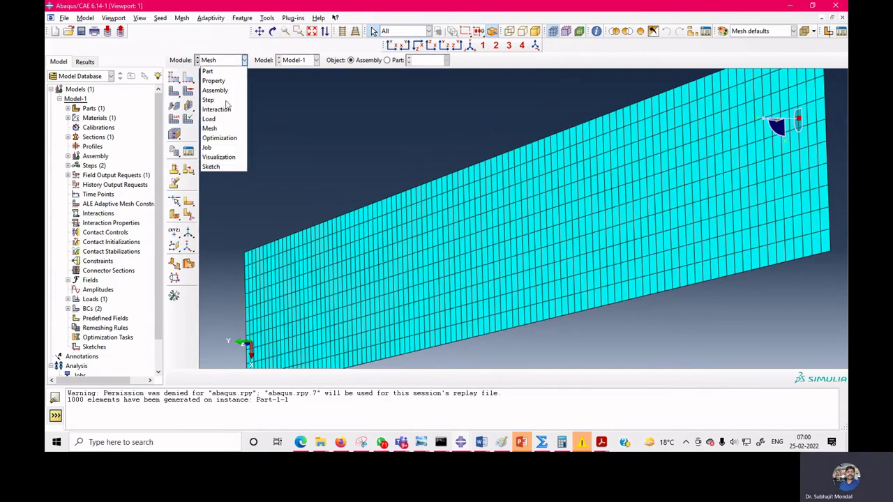
# Create Job-1 for Model-1 and submit it, overwriting the existing job files
pyautogui.click(225, 147)
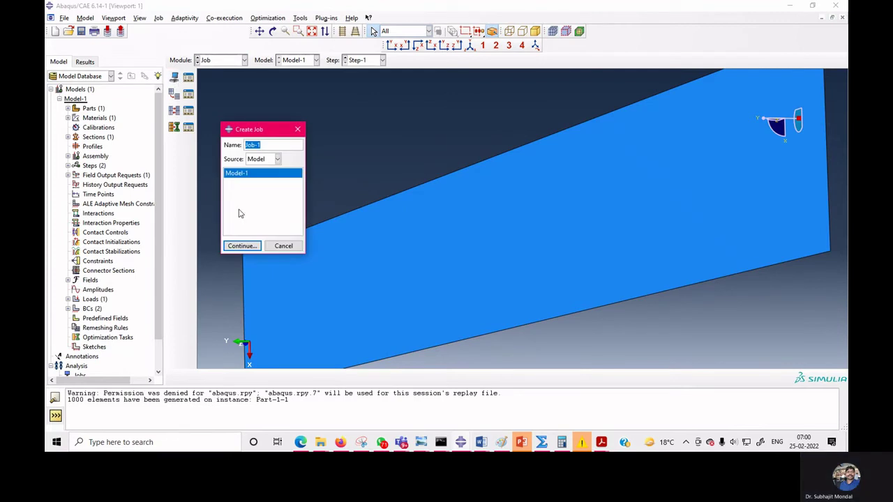
pyautogui.click(241, 244)
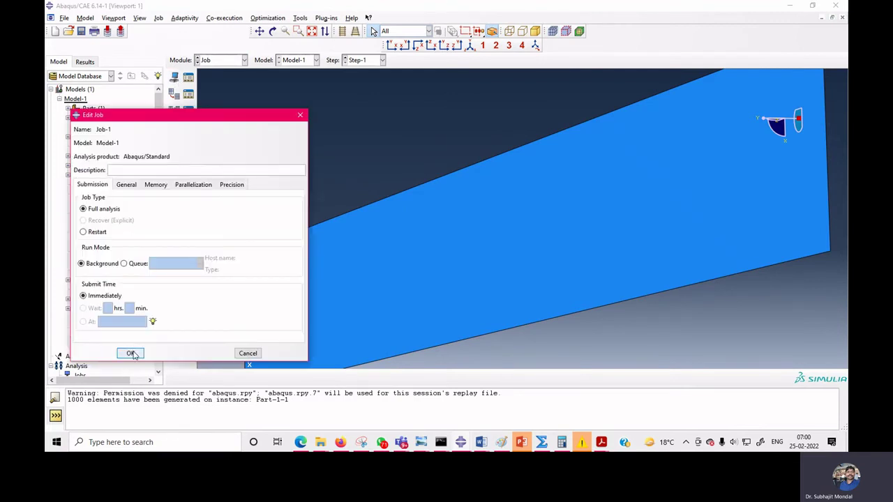
pyautogui.click(131, 353)
pyautogui.click(189, 76)
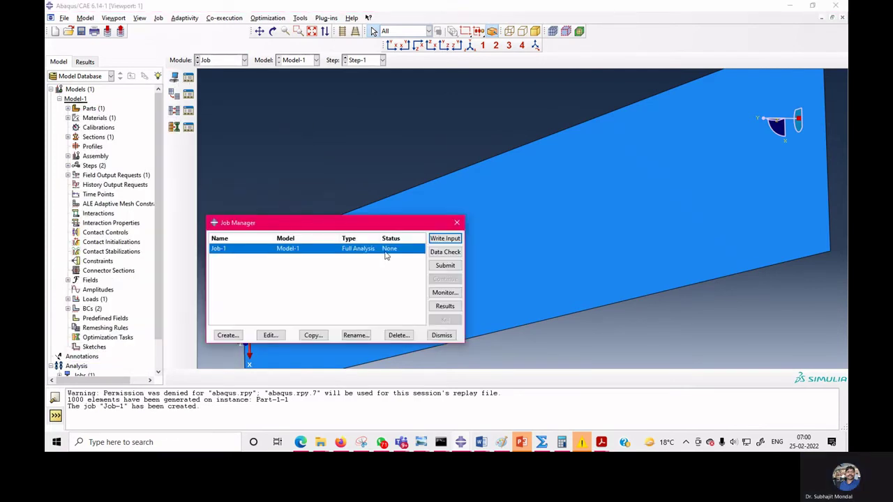
pyautogui.click(445, 265)
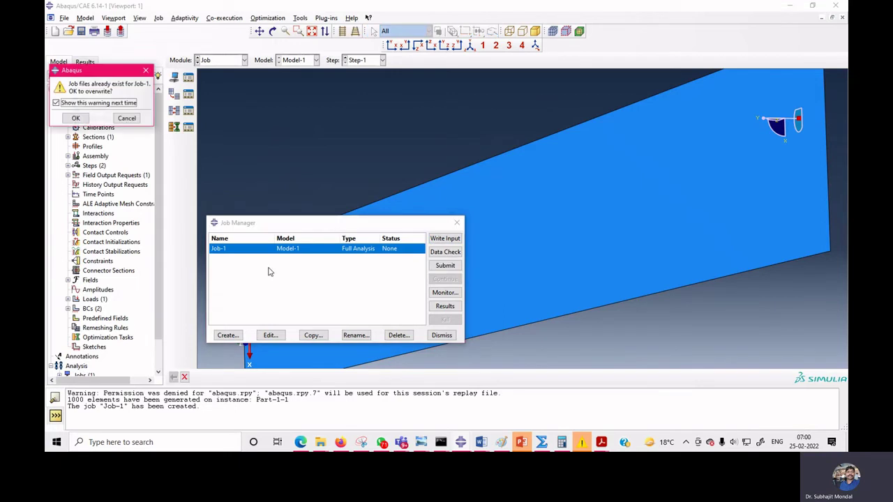
pyautogui.click(76, 118)
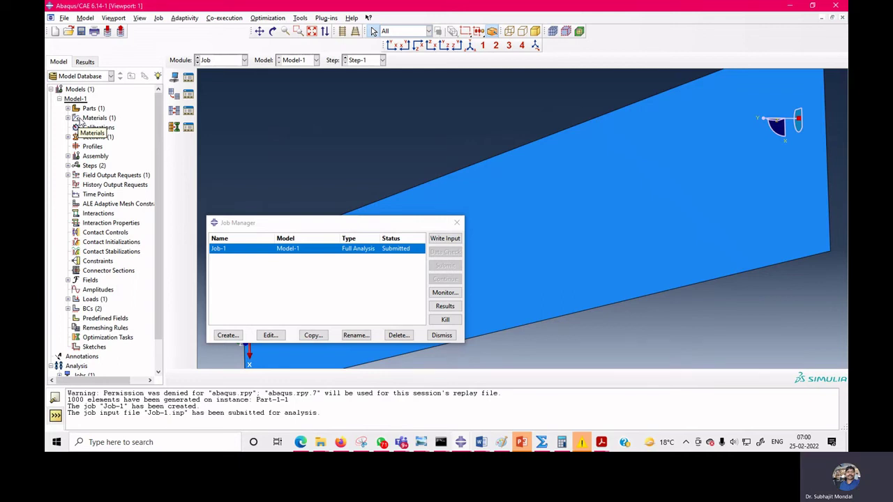
# Monitor Job-1, confirm no errors or warnings and a completed log, then dismiss the monitor
pyautogui.click(436, 294)
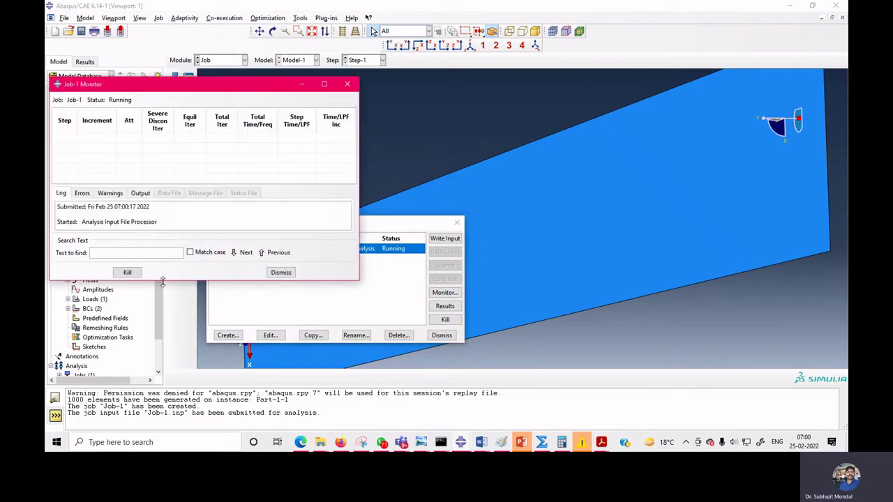
pyautogui.moveTo(162, 281); pyautogui.dragTo(163, 335)
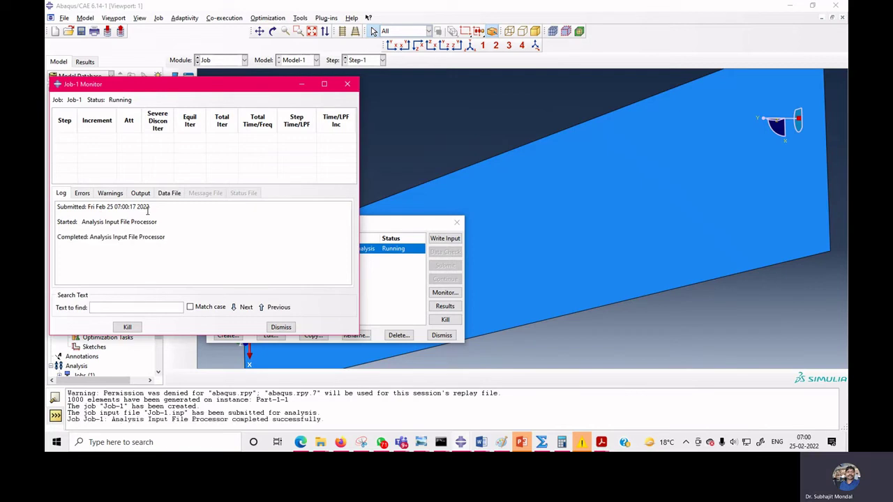
pyautogui.click(81, 194)
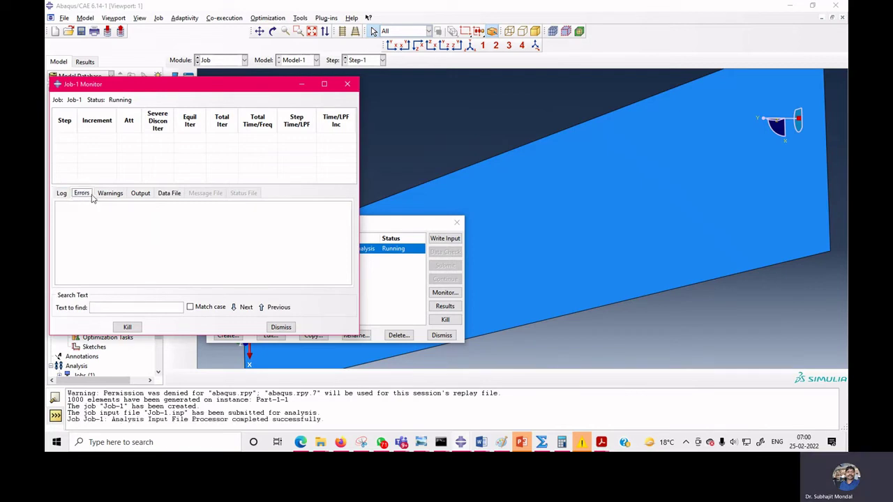
pyautogui.click(110, 196)
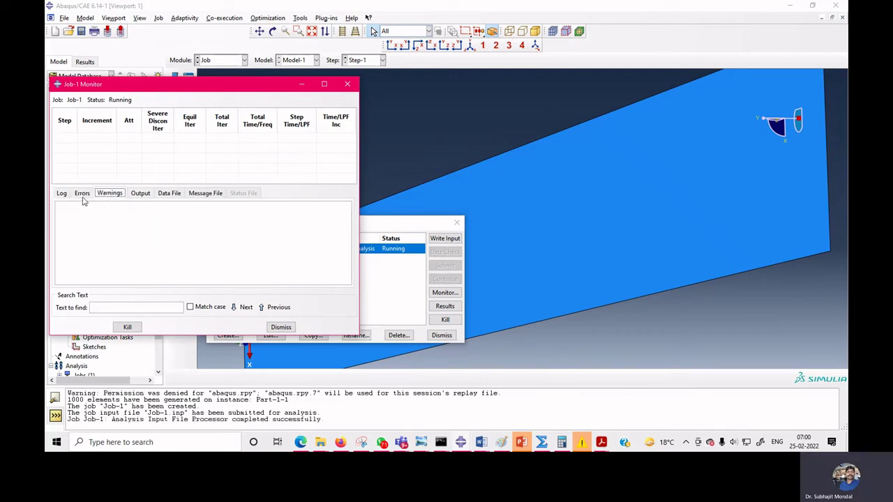
pyautogui.click(82, 197)
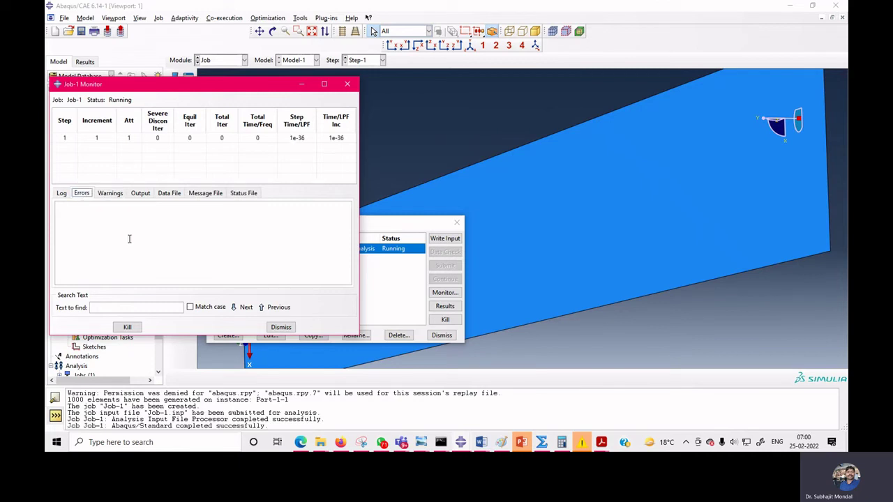
pyautogui.click(62, 194)
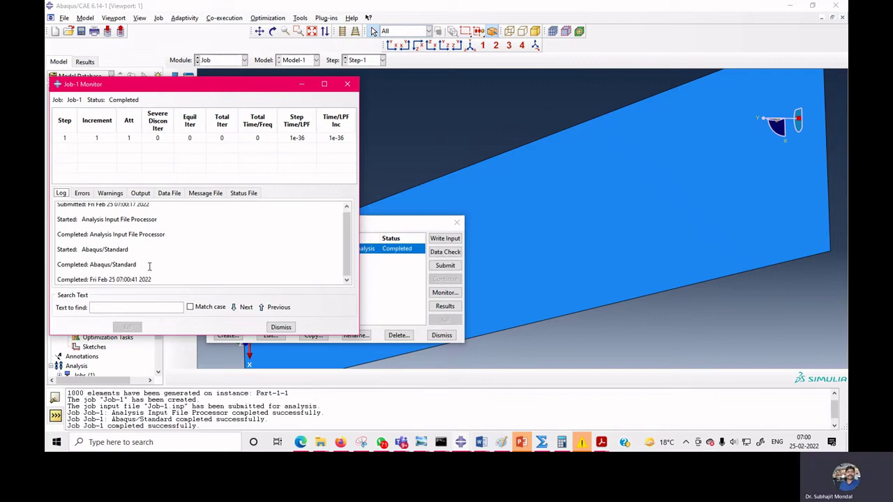
pyautogui.click(281, 327)
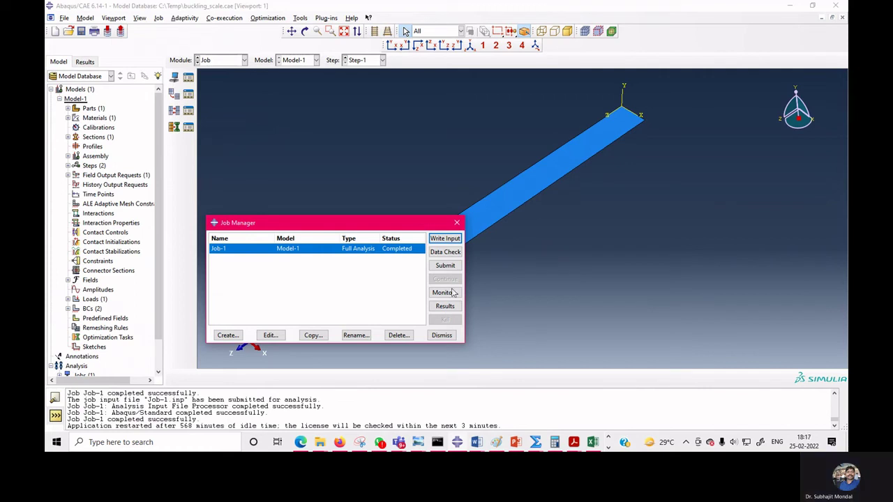
# Open Job-1.odb results to display the first buckling mode, eigenvalue 59.604
pyautogui.click(457, 307)
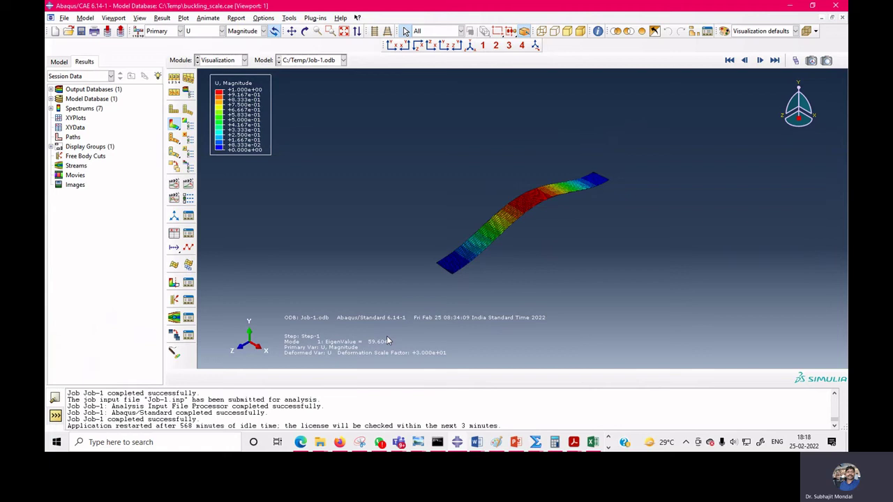
# Fill cell C18 (FEA buckling load 1788.12) yellow in the Buckling Load workbook
pyautogui.click(591, 443)
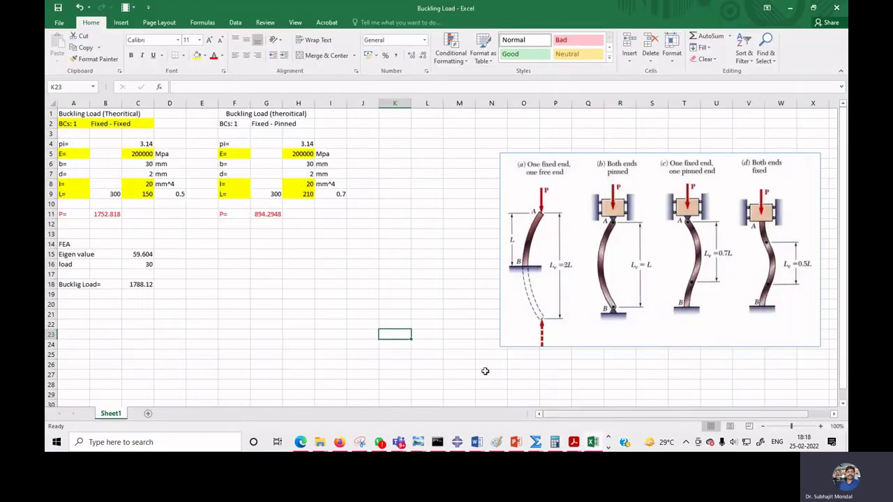
pyautogui.click(142, 284)
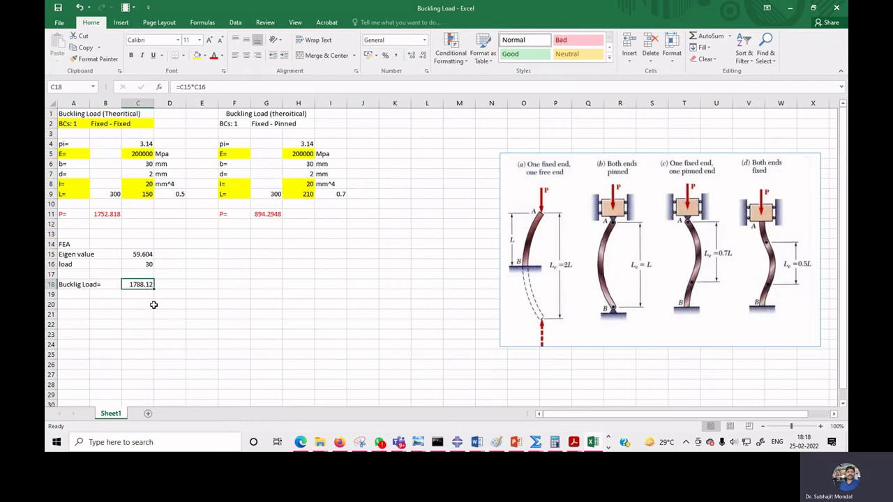
pyautogui.press('F4')
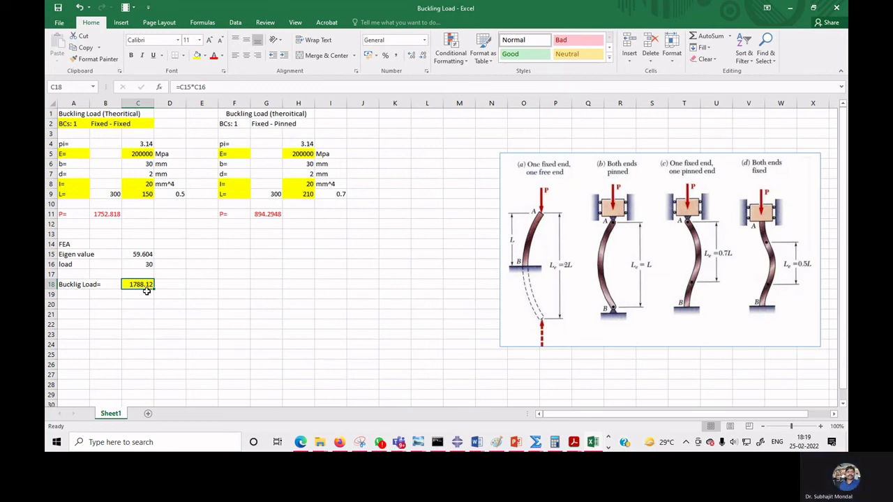
pyautogui.click(459, 448)
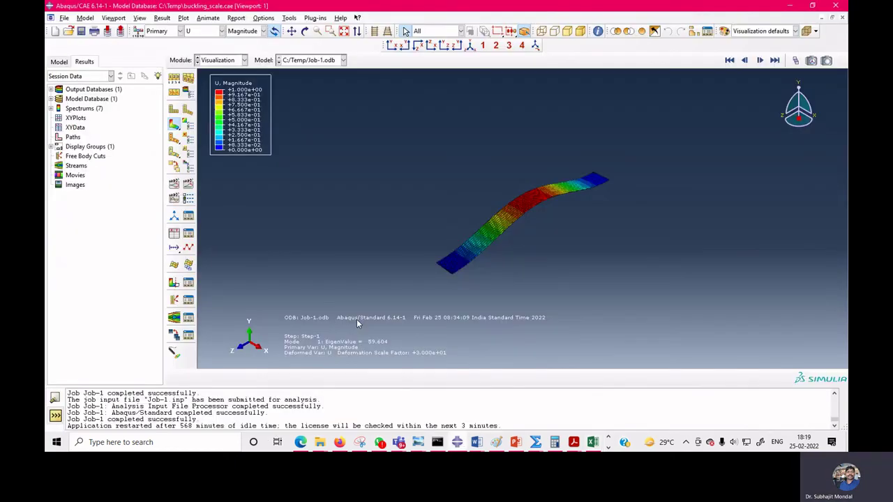
# Leave the results via the Job module, dismiss the Job Manager, and switch to the Step module
pyautogui.click(236, 60)
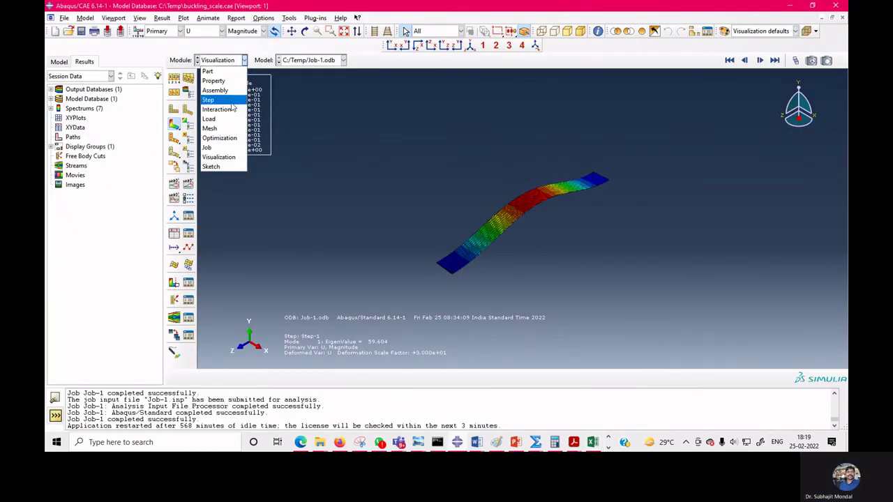
pyautogui.click(220, 149)
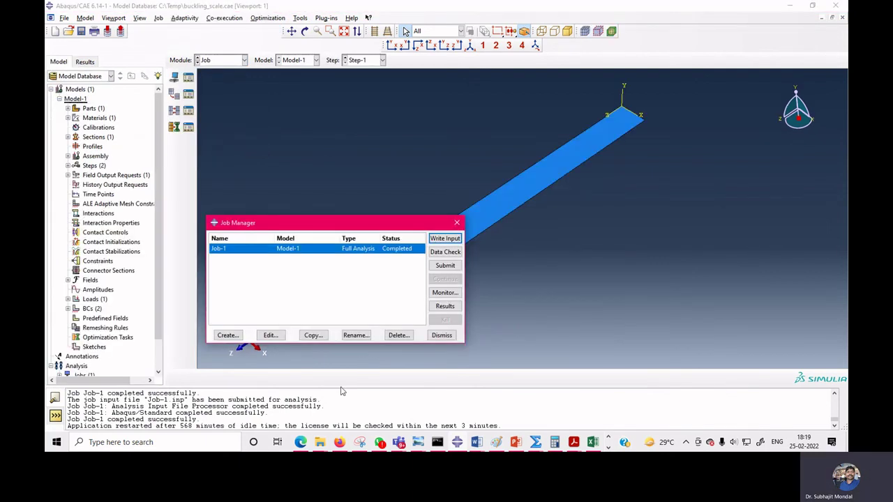
pyautogui.click(442, 336)
pyautogui.click(237, 61)
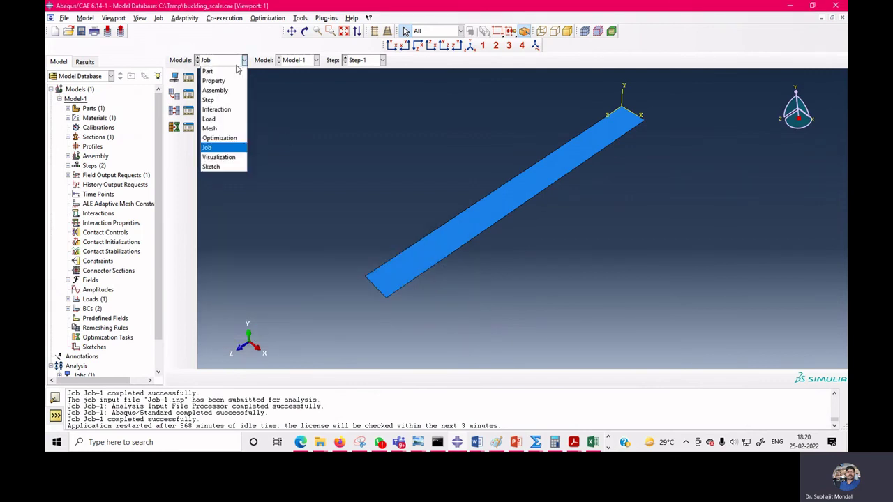
pyautogui.click(210, 99)
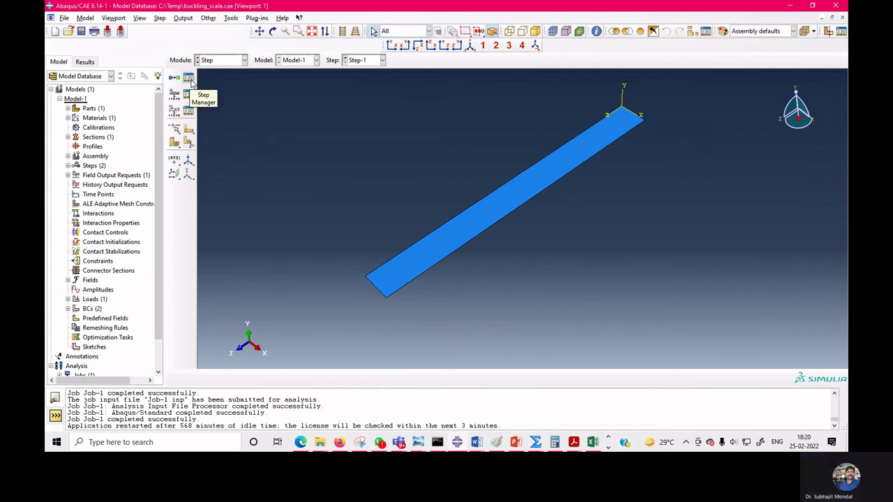
pyautogui.click(189, 77)
pyautogui.click(107, 201)
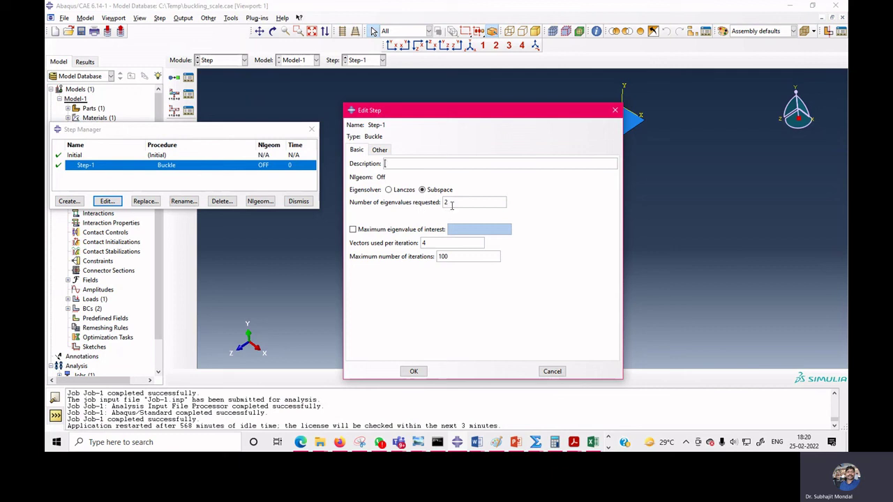
pyautogui.moveTo(452, 203); pyautogui.dragTo(440, 208)
pyautogui.moveTo(453, 257); pyautogui.dragTo(432, 257)
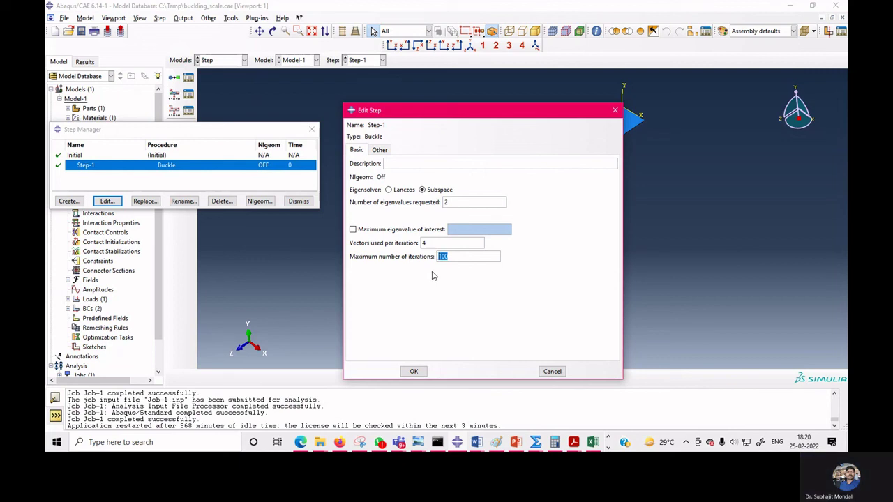
pyautogui.click(410, 371)
pyautogui.click(299, 201)
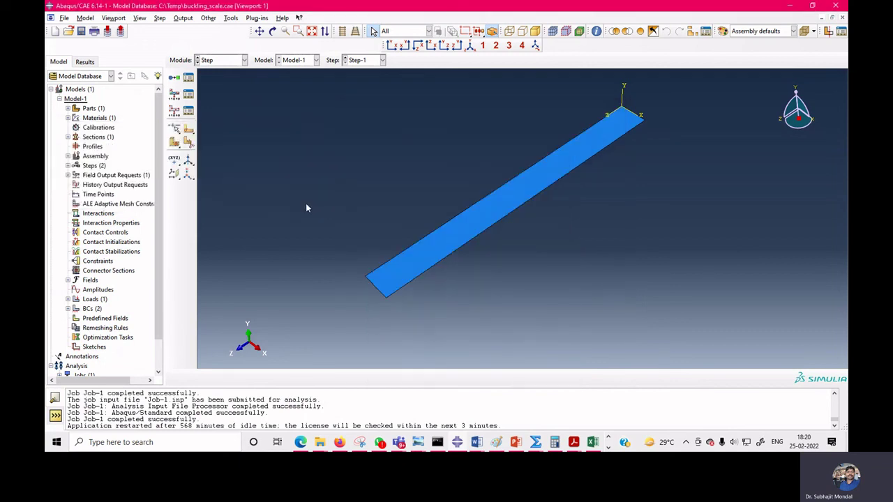
# Bring up the Buckling Load workbook comparing theoretical 1752.818 with FEA 1788.12
pyautogui.hotkey('alt', 'Tab')
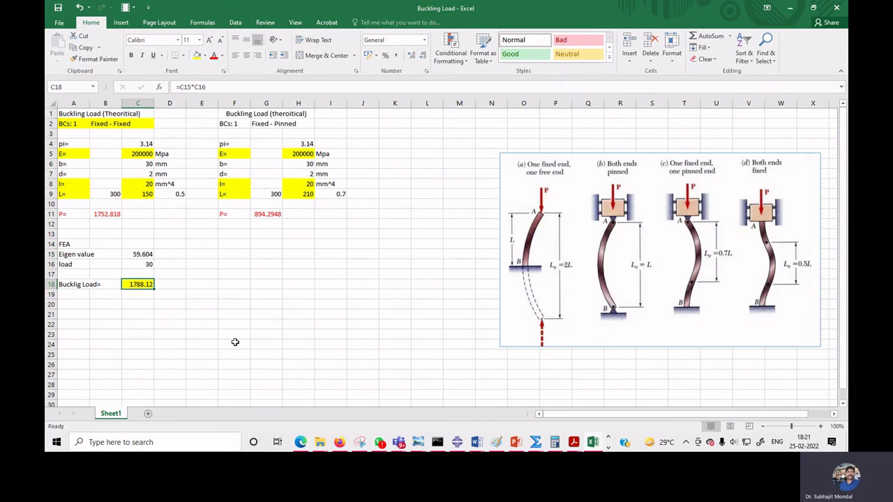
pyautogui.click(457, 442)
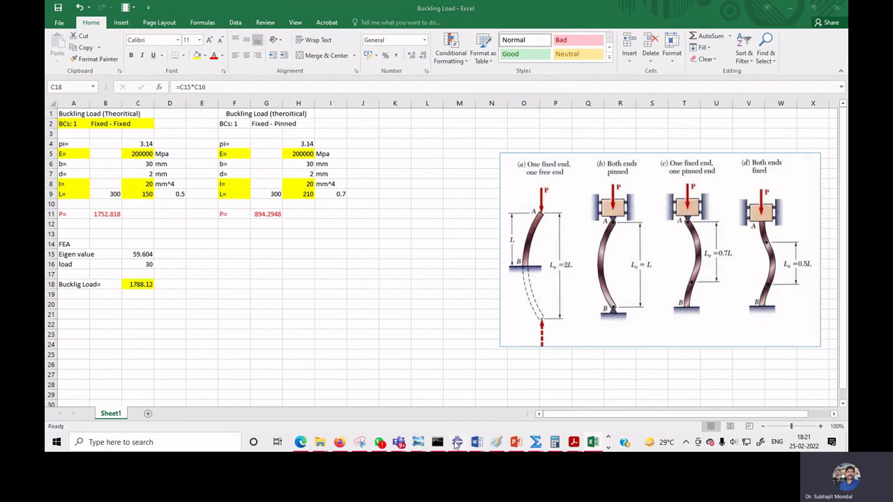